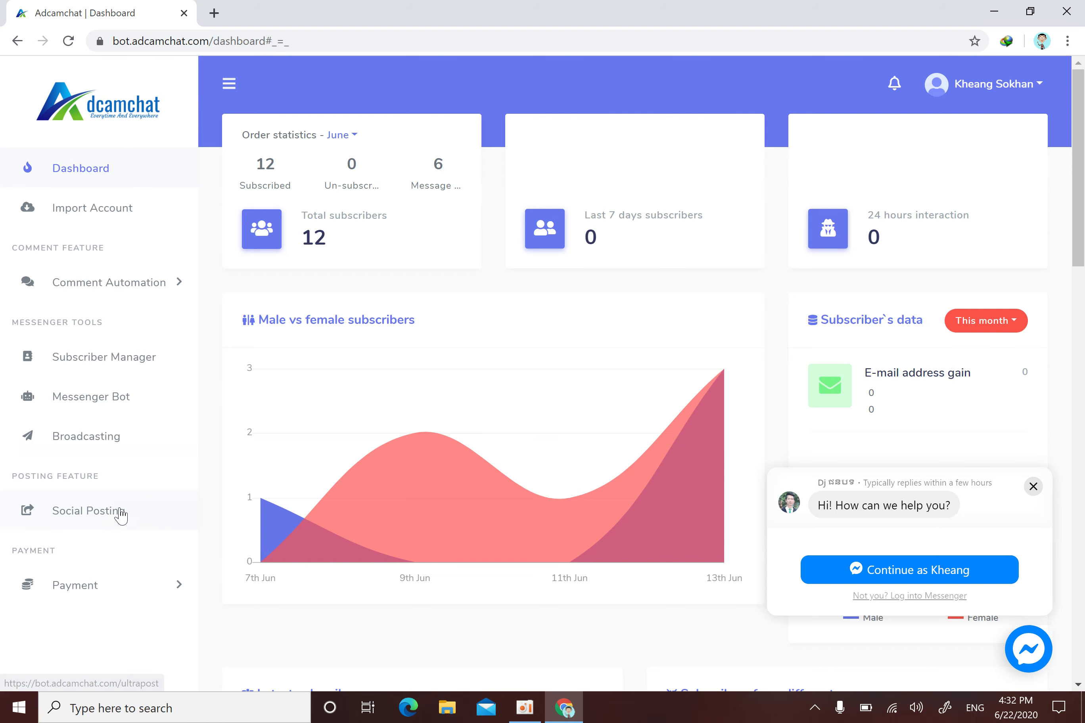
- Open the Facebook multimedia post campaign list under Social Posting and start a new post
click(103, 516)
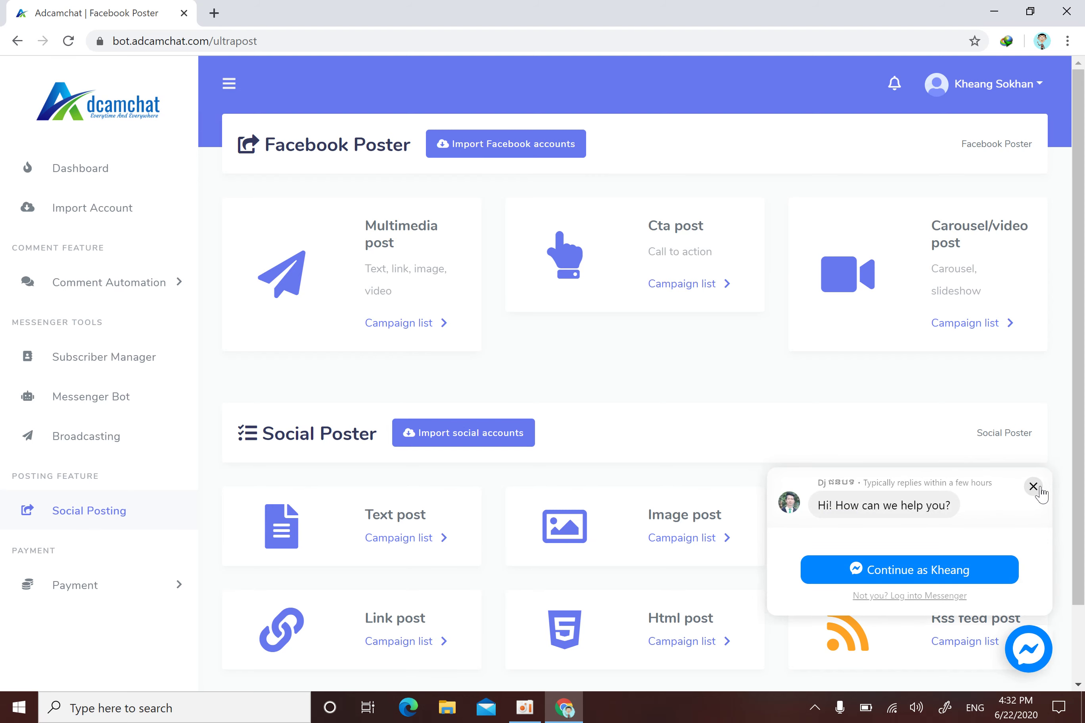
click(1033, 487)
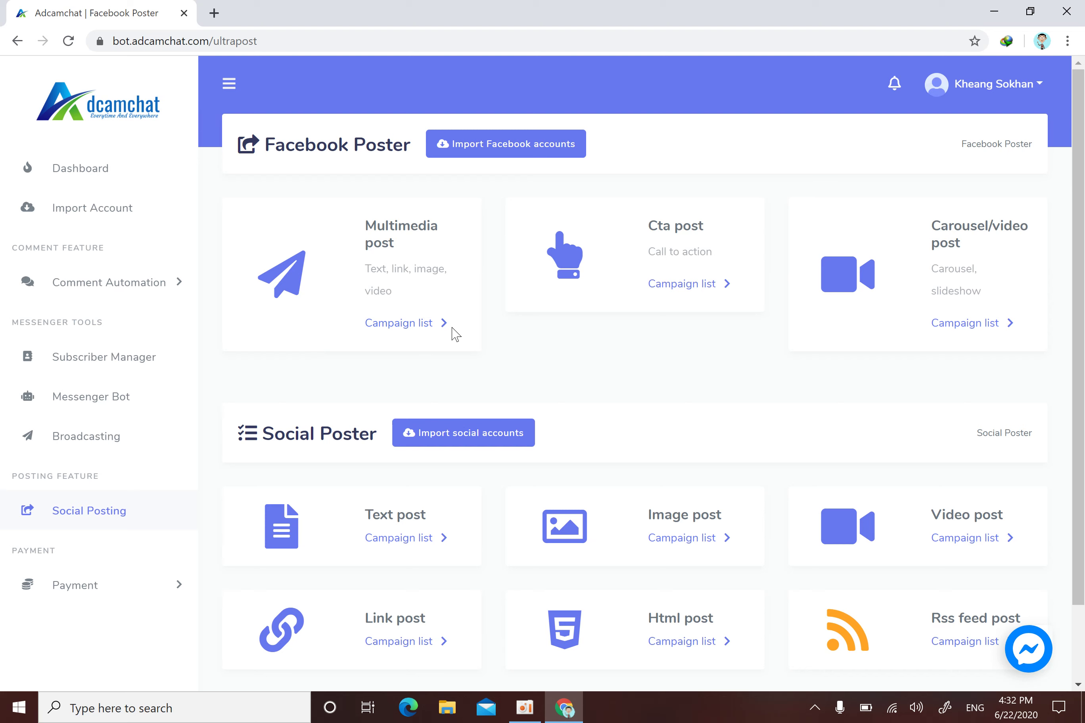
click(400, 324)
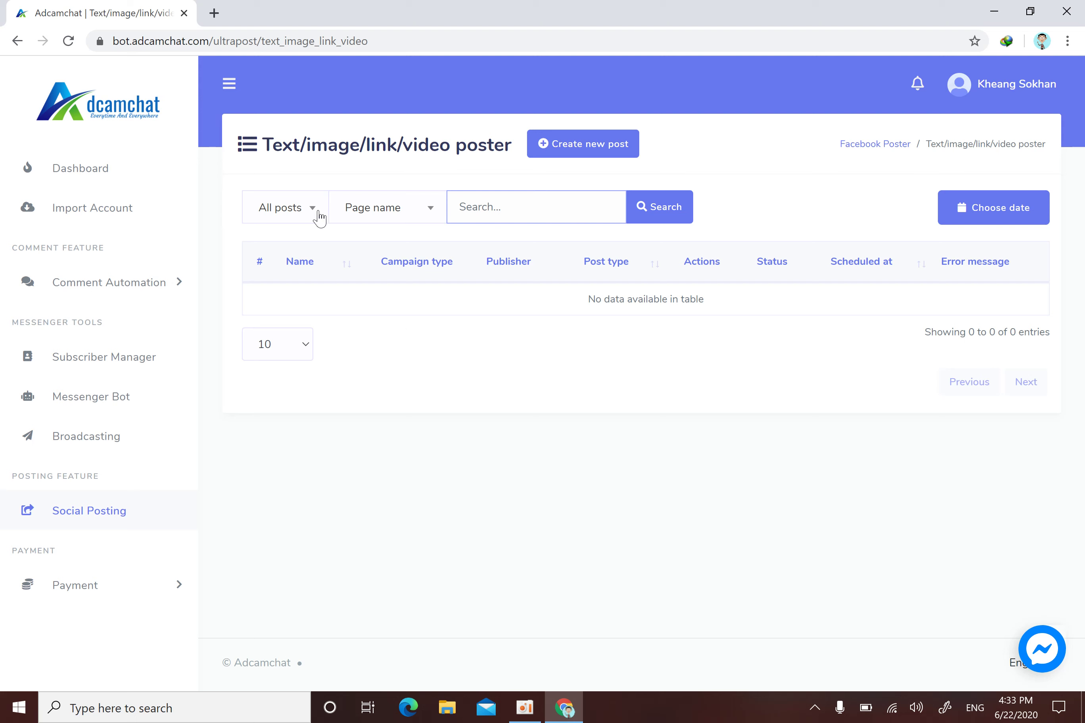
click(99, 519)
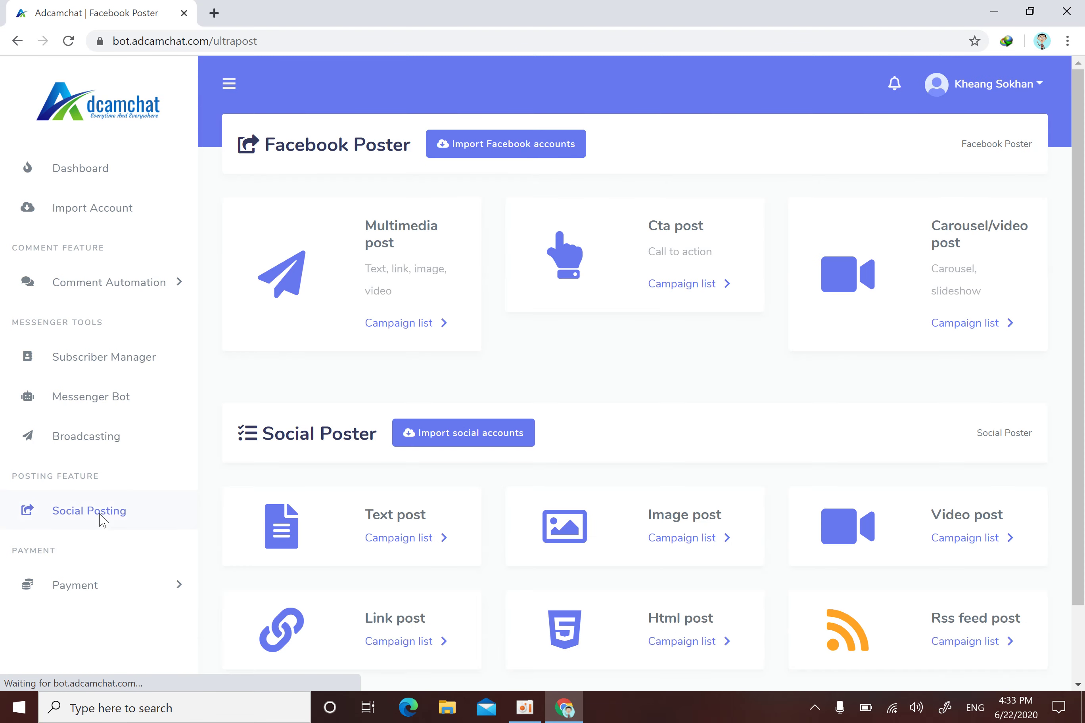
click(396, 325)
click(596, 150)
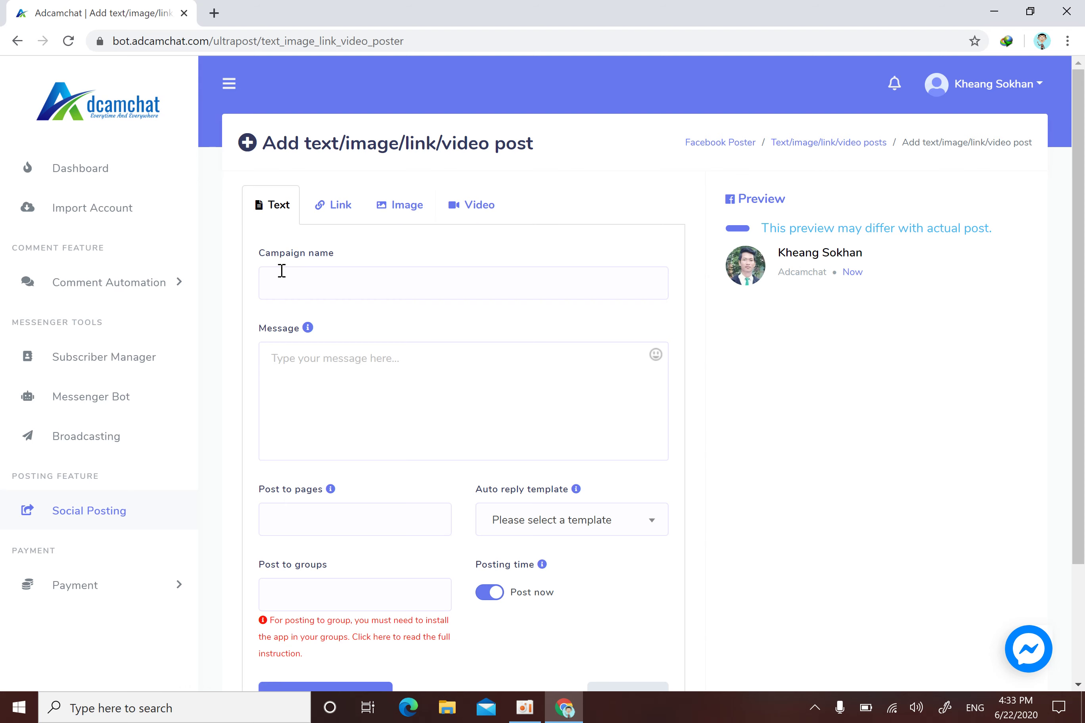
- Name the text post campaign OK and enter the Khmer message សួស្តី
click(343, 282)
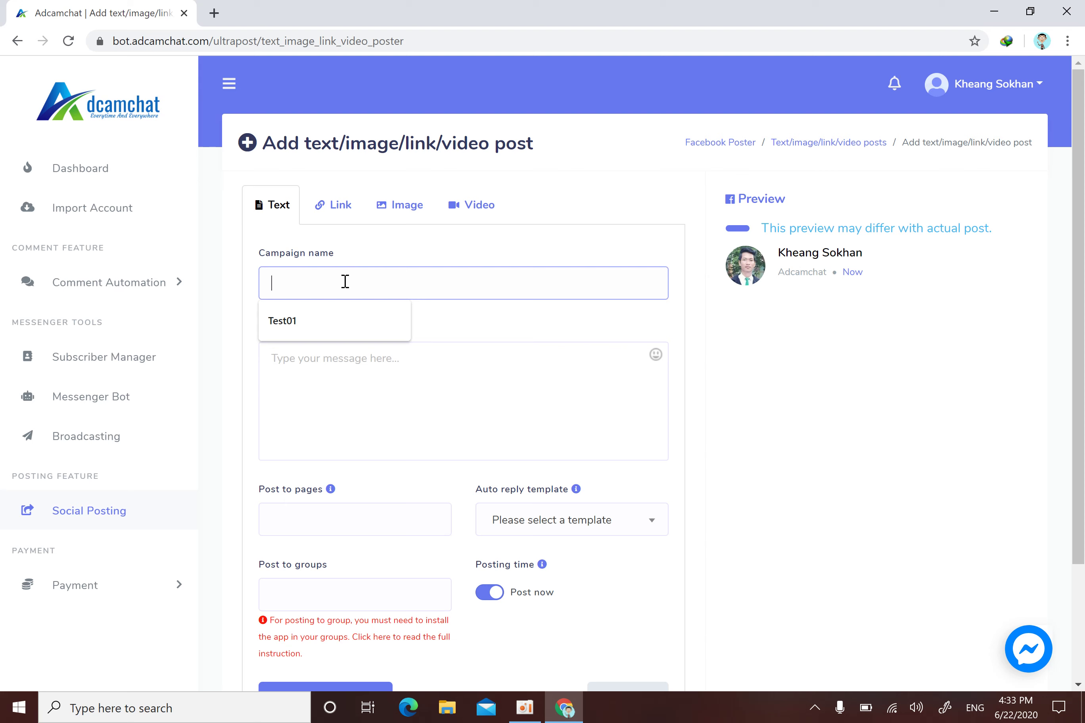
text(OK)
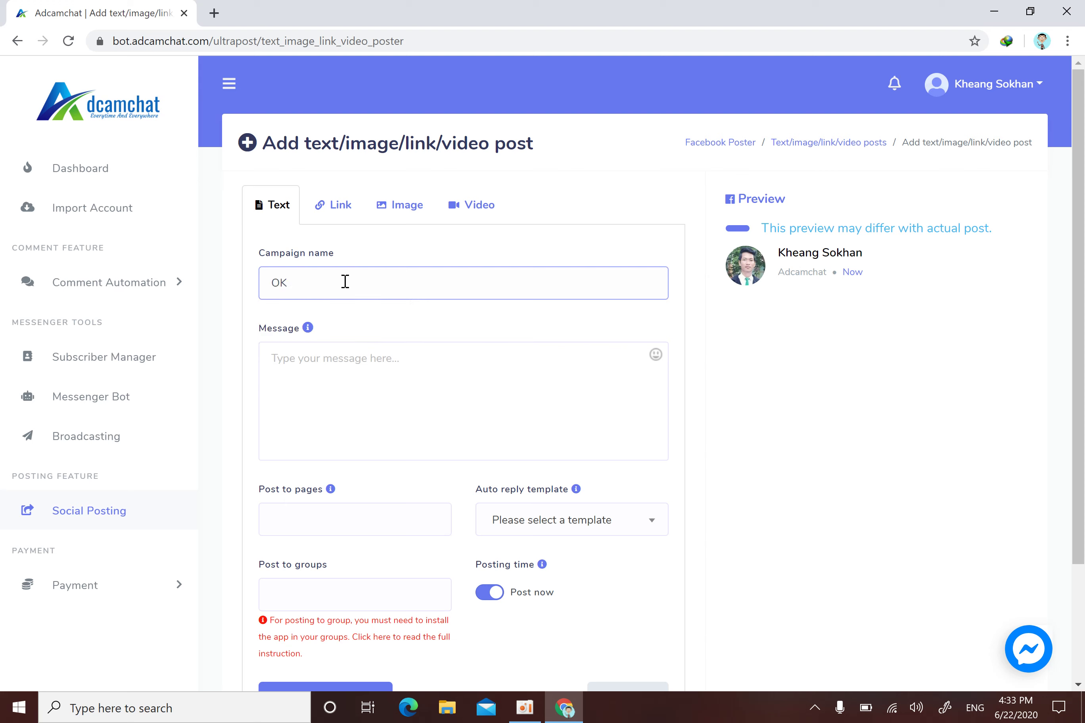
key(Tab)
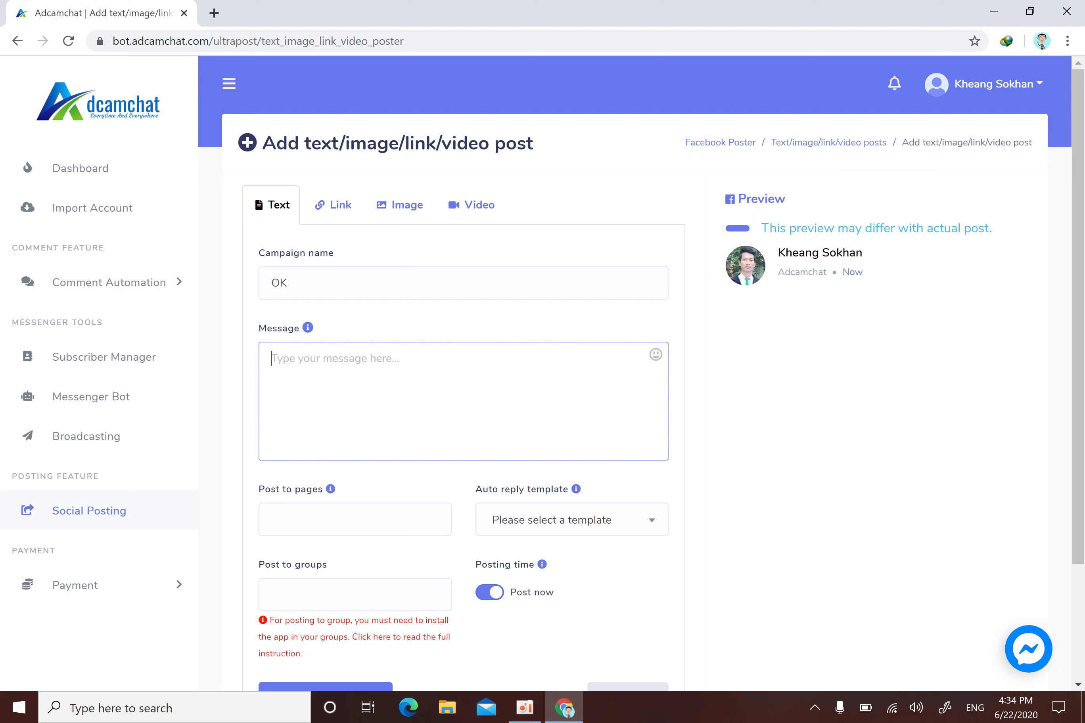
text(H)
key(BackSpace)
key(alt+shift)
text(សួស្តី)
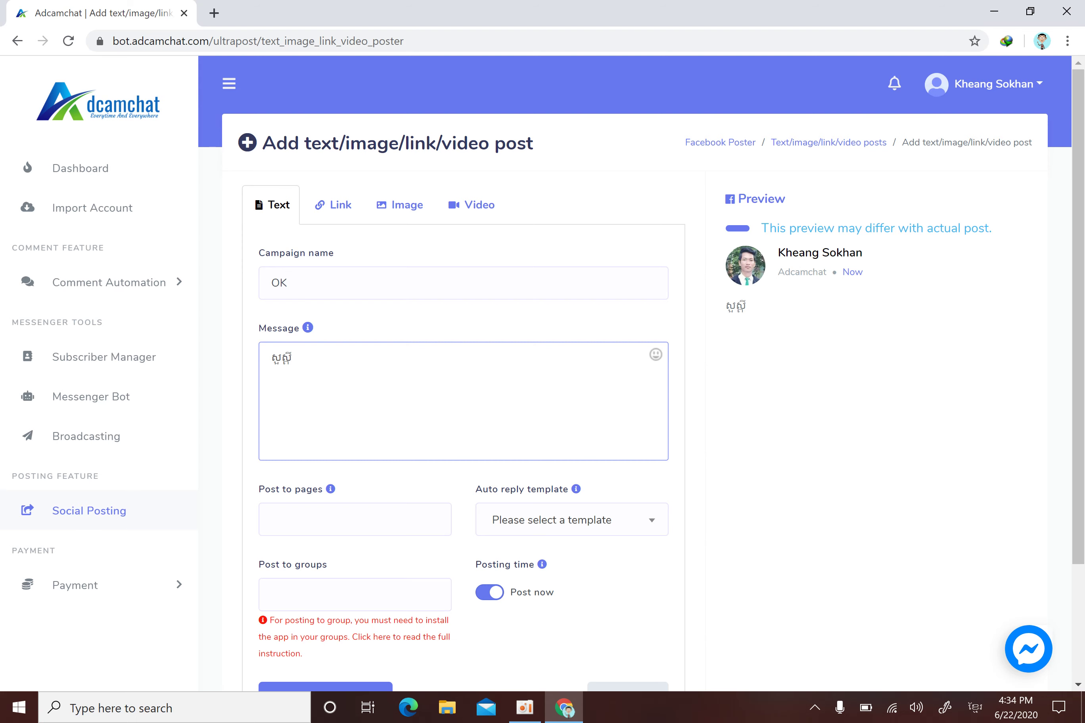
- Select ចែម៉ៅ Fashion and មីង៉ោល&ពូម៉ៅ as the pages to post to
scroll(642, 367, down, 2)
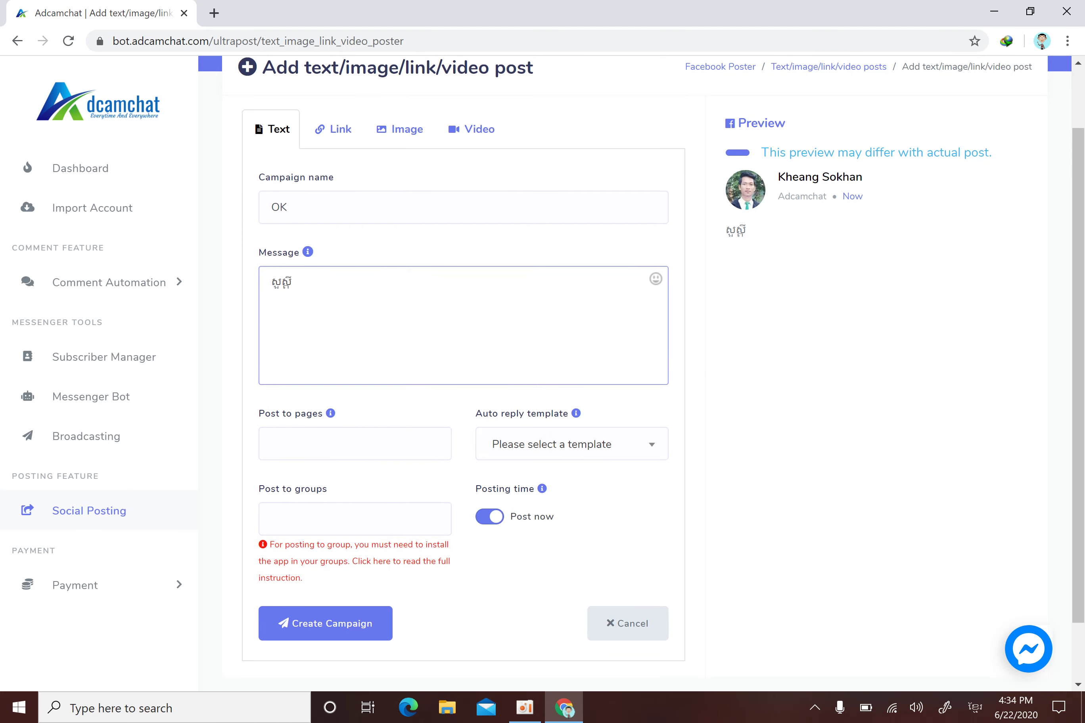
click(320, 444)
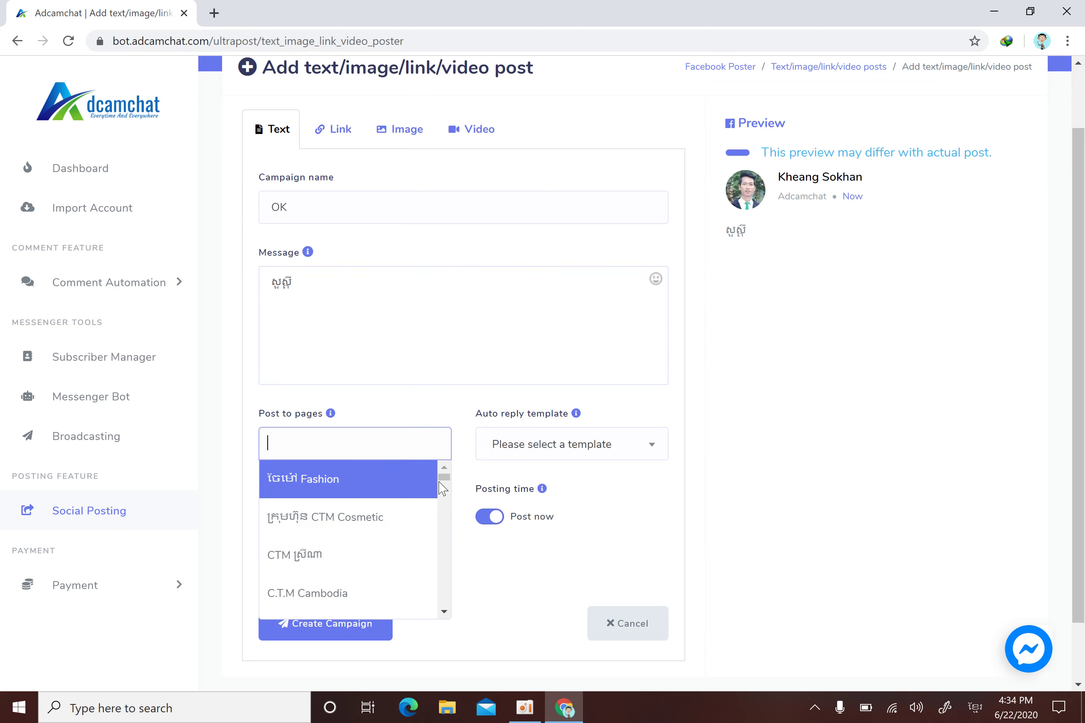
click(383, 491)
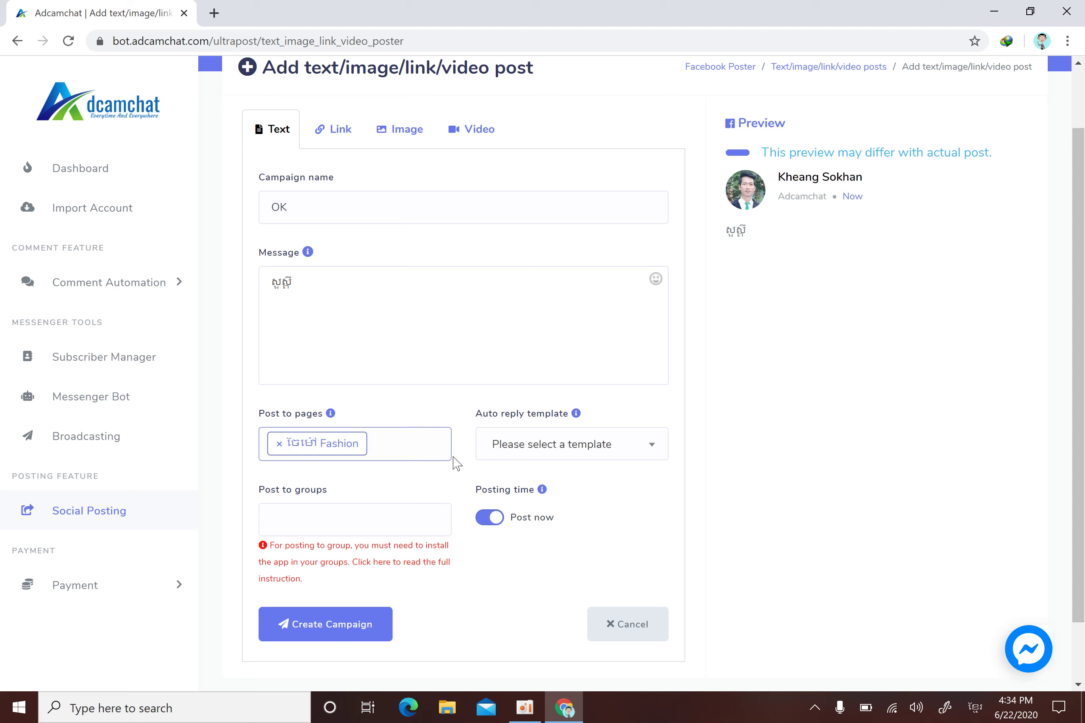
click(422, 453)
drag(445, 478, 447, 579)
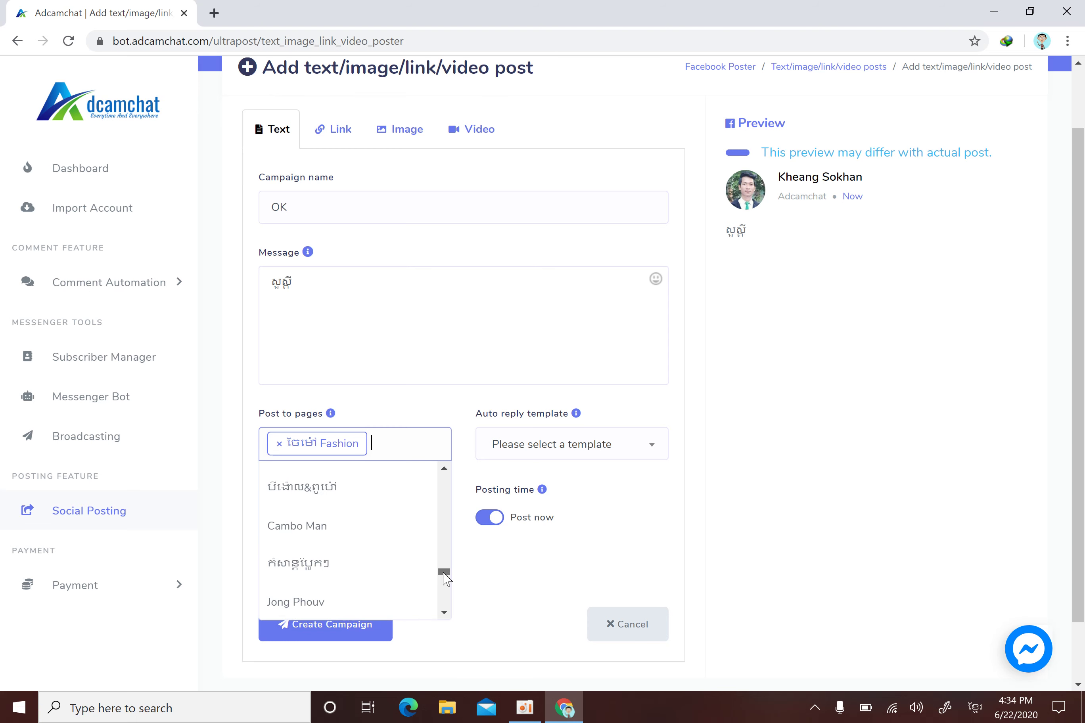
click(368, 494)
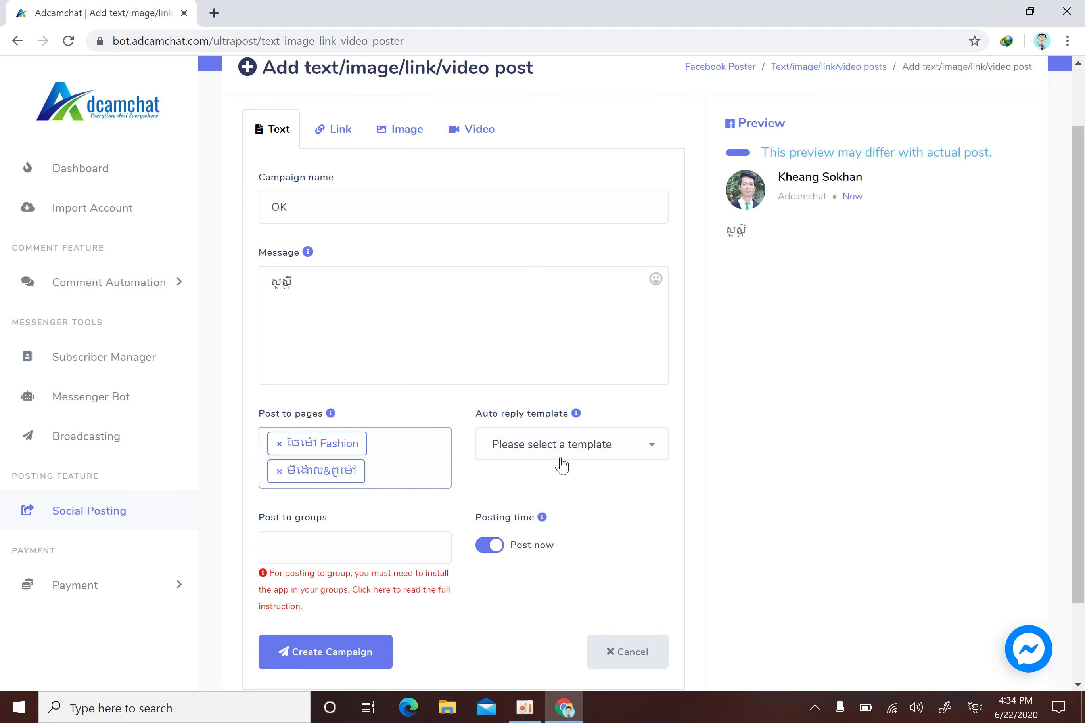
- Examine the available auto reply templates and the groups offered for posting, without choosing any
click(585, 451)
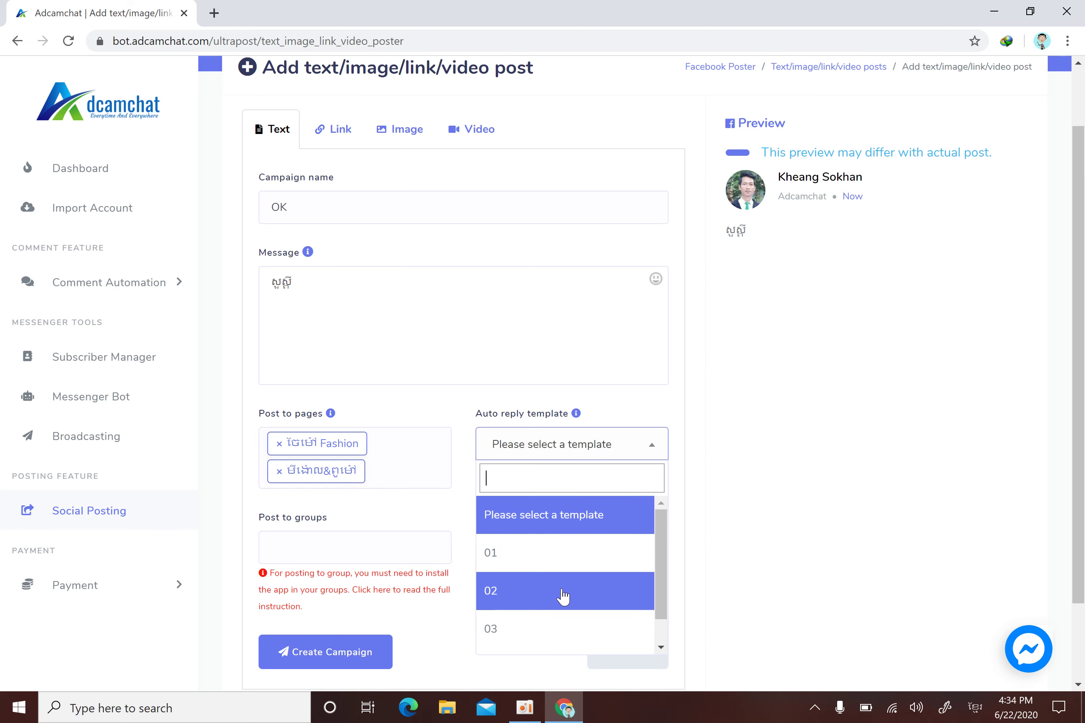
click(652, 449)
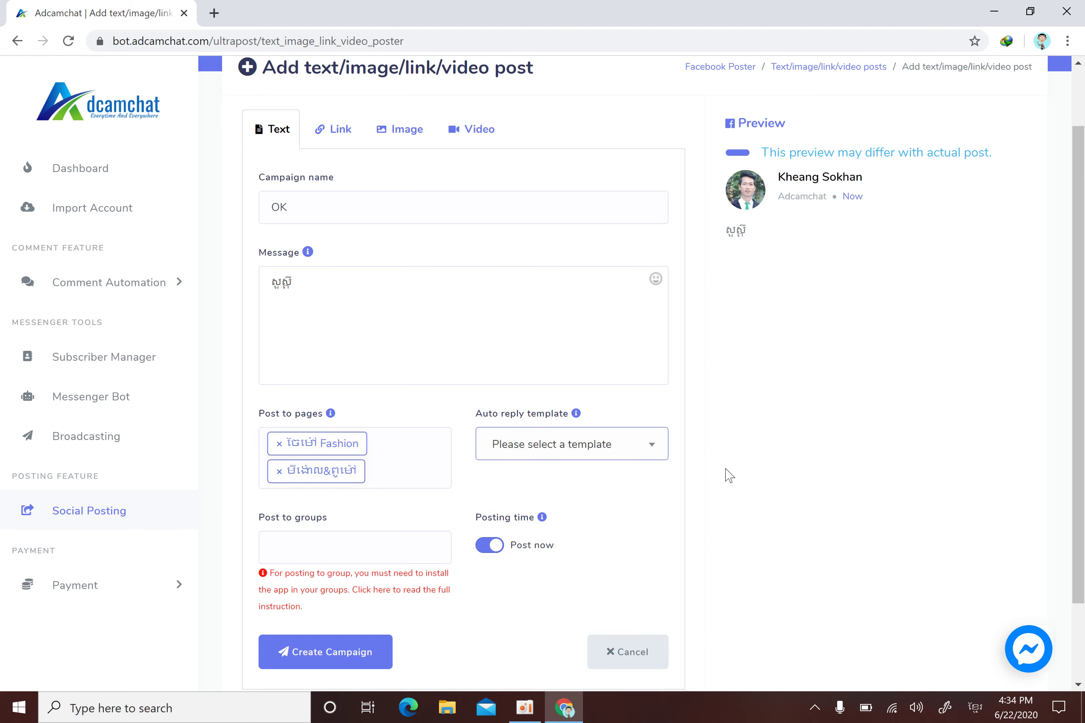
drag(1077, 287, 1083, 385)
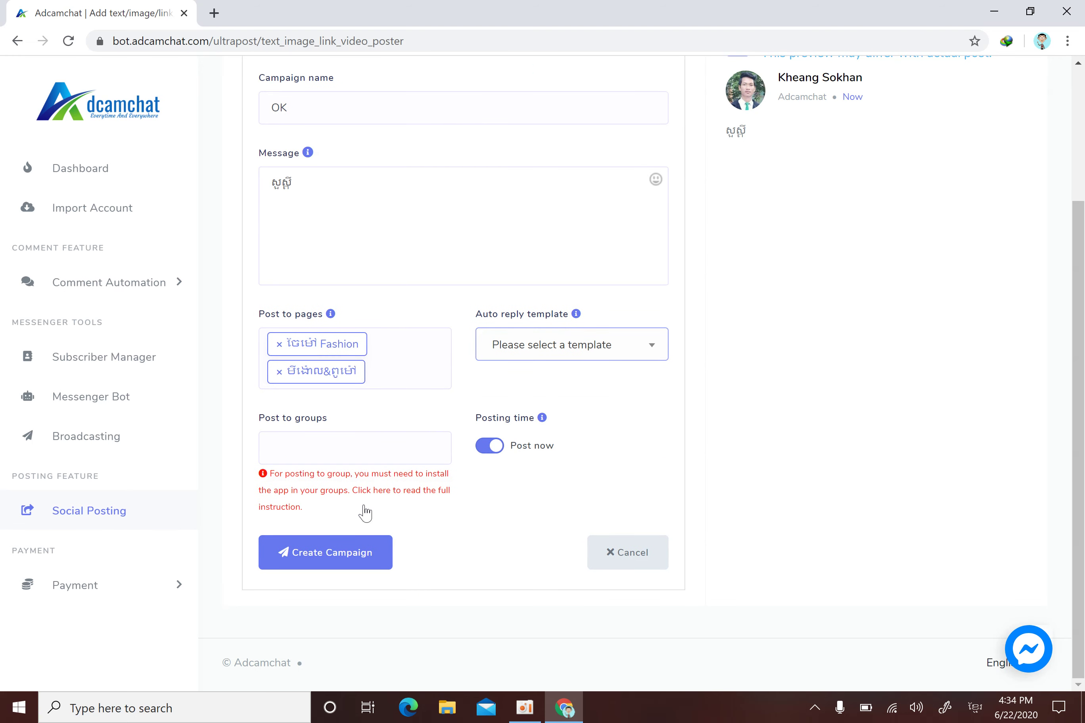
click(316, 449)
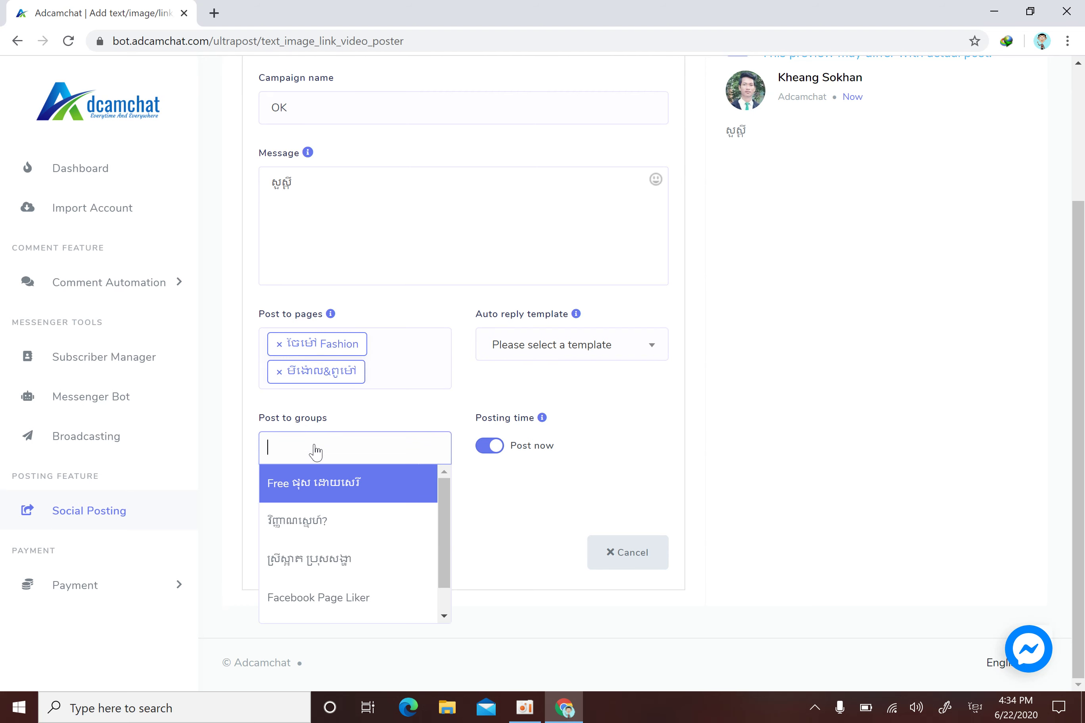
drag(448, 515, 446, 580)
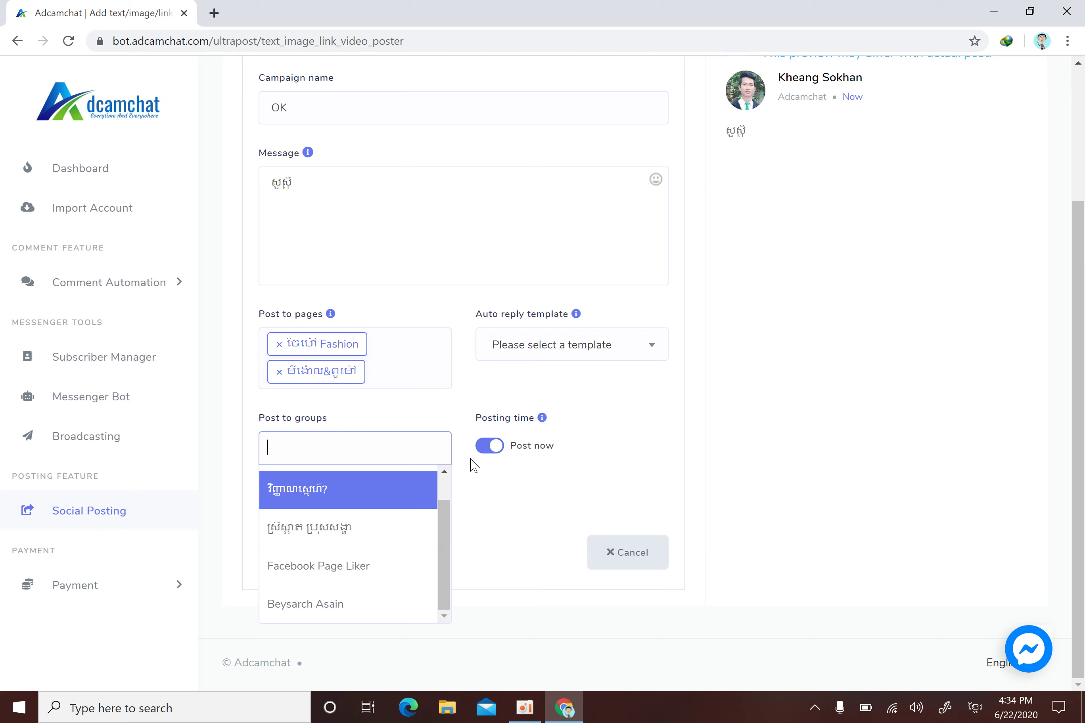
drag(449, 550, 443, 495)
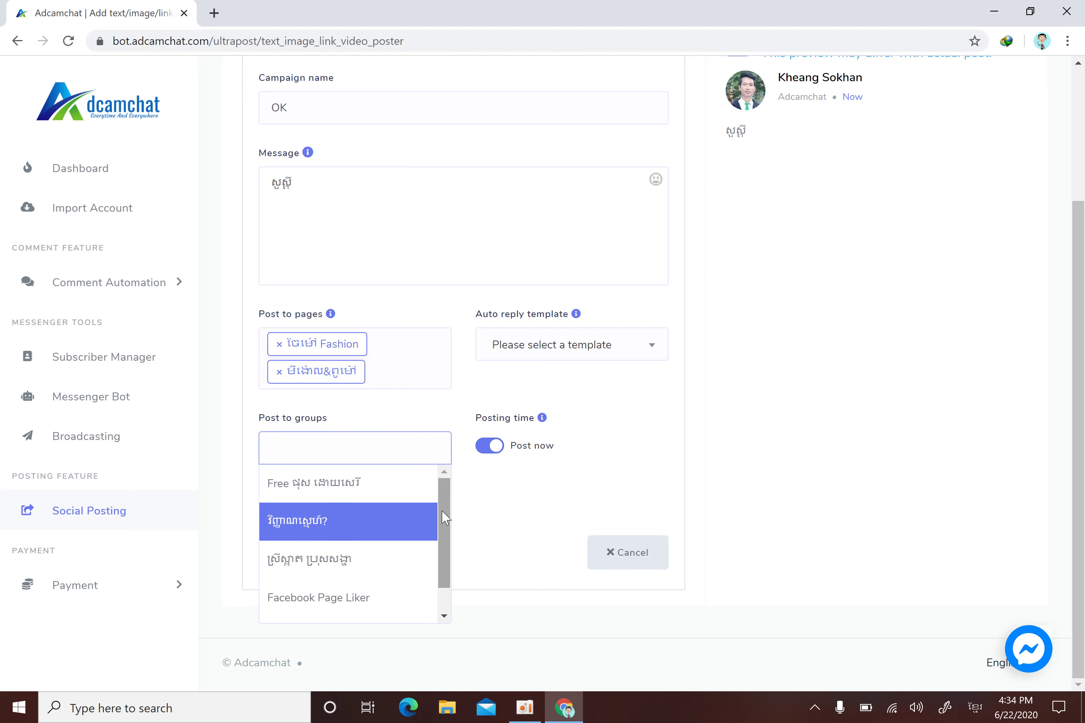
drag(443, 518, 453, 607)
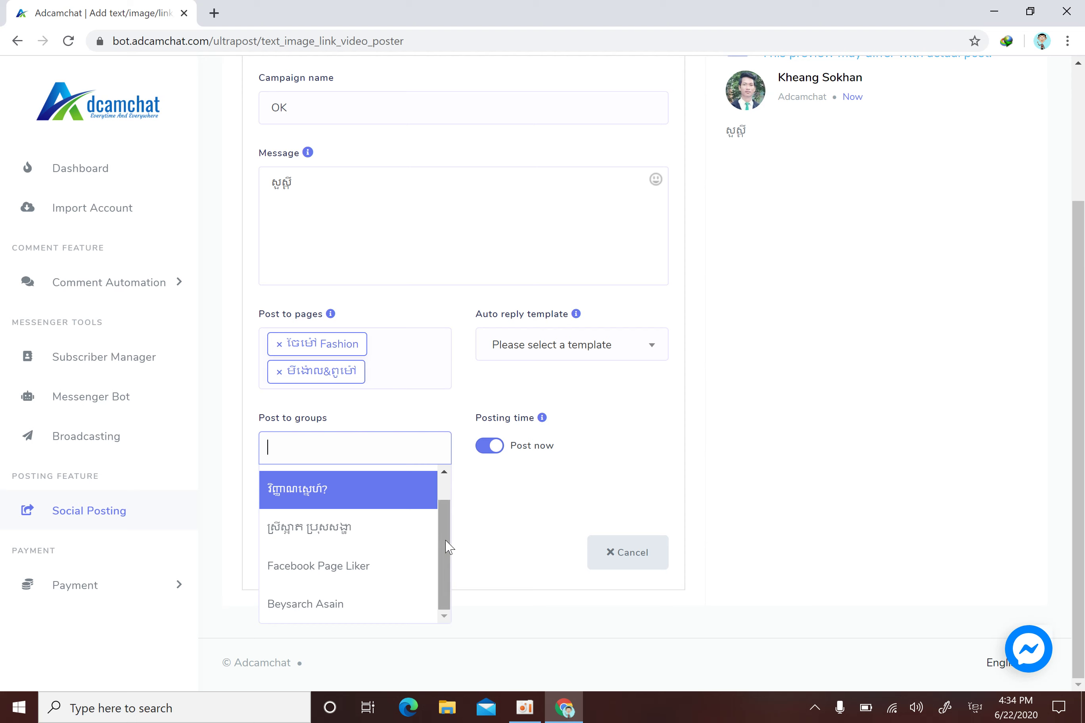
click(544, 473)
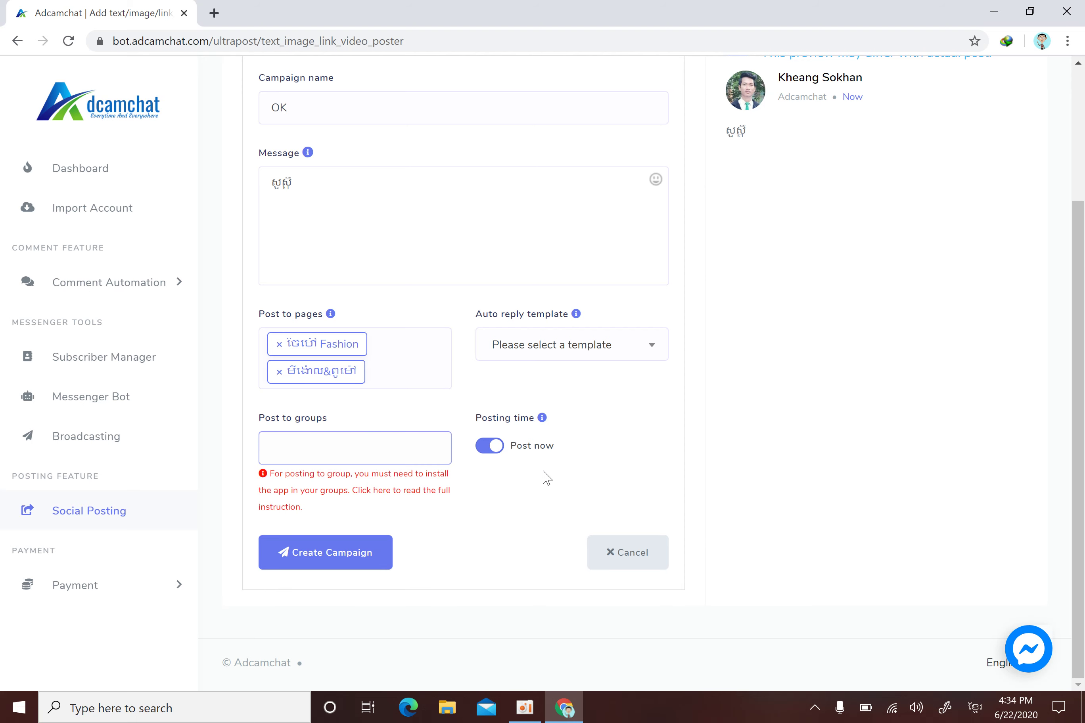
- Disable Post now to examine the scheduling and repost options, and re-enable it
click(497, 452)
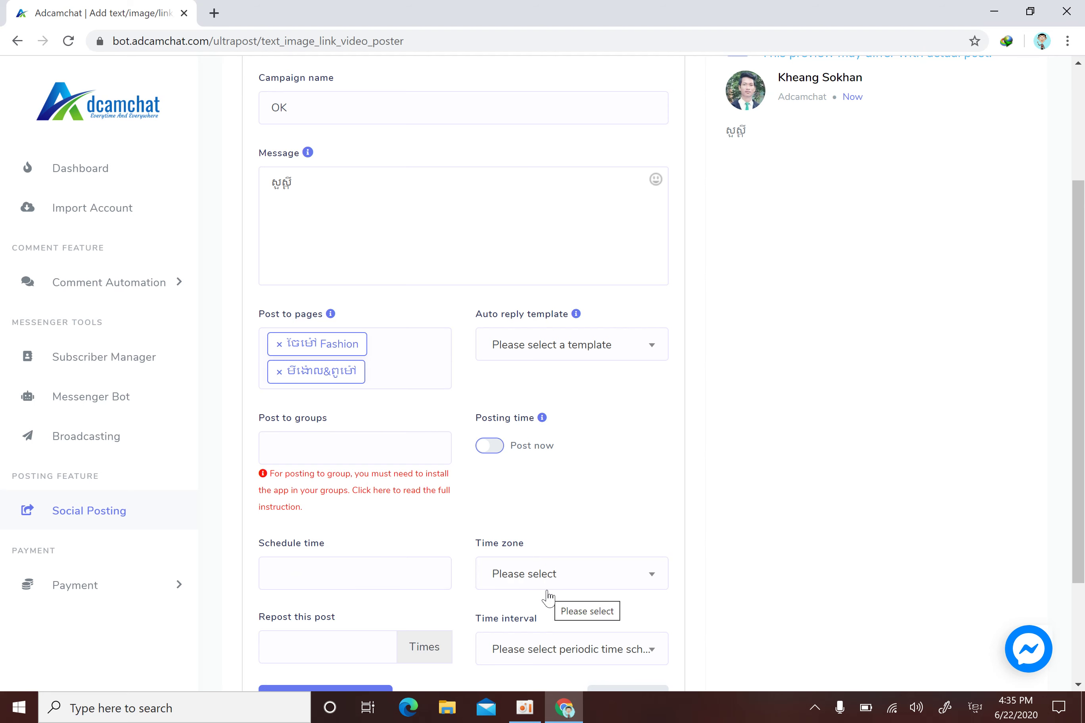
scroll(547, 646, down, 1)
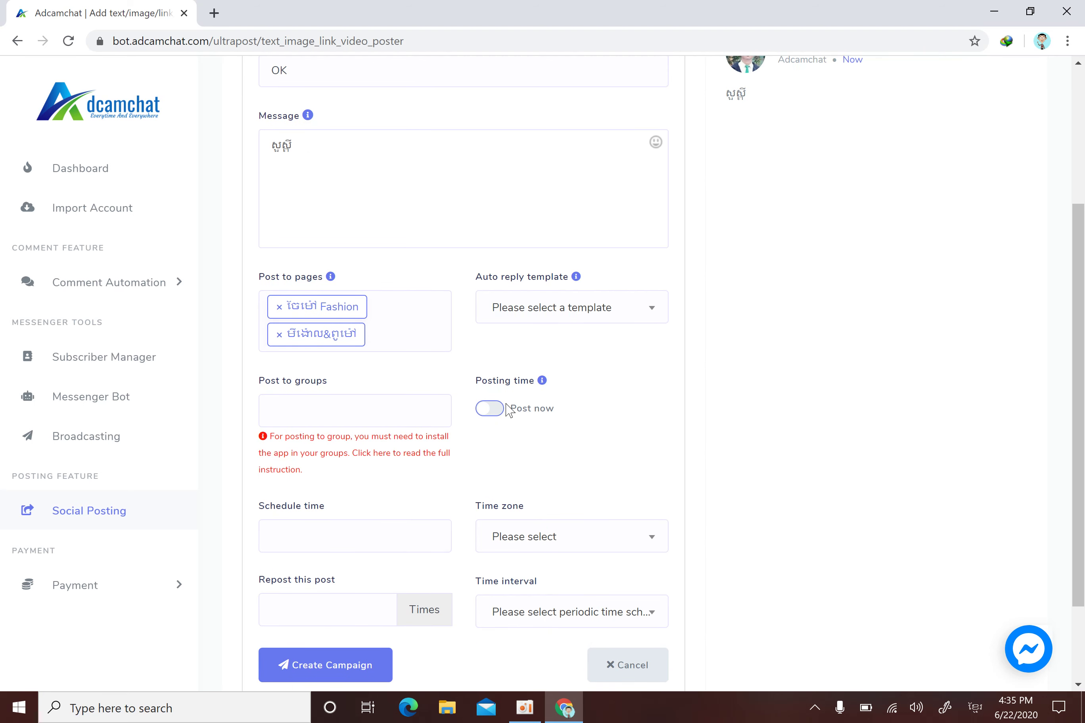
click(489, 409)
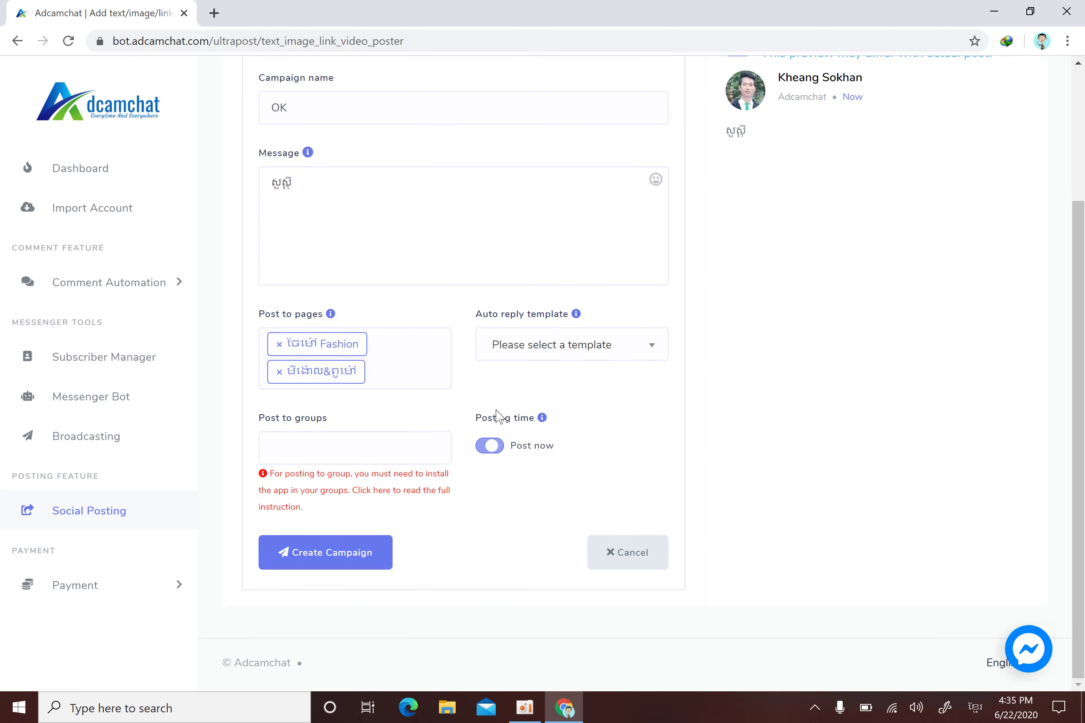
- Create the campaign so the text post is published immediately, and dismiss the confirmation
click(351, 560)
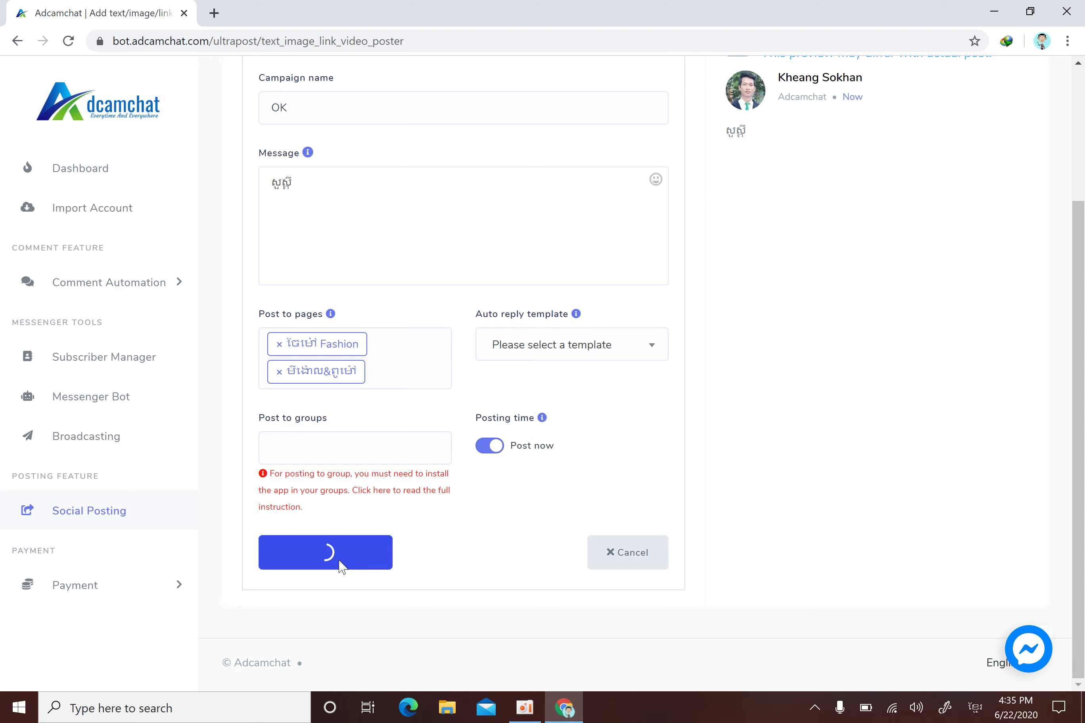
click(525, 708)
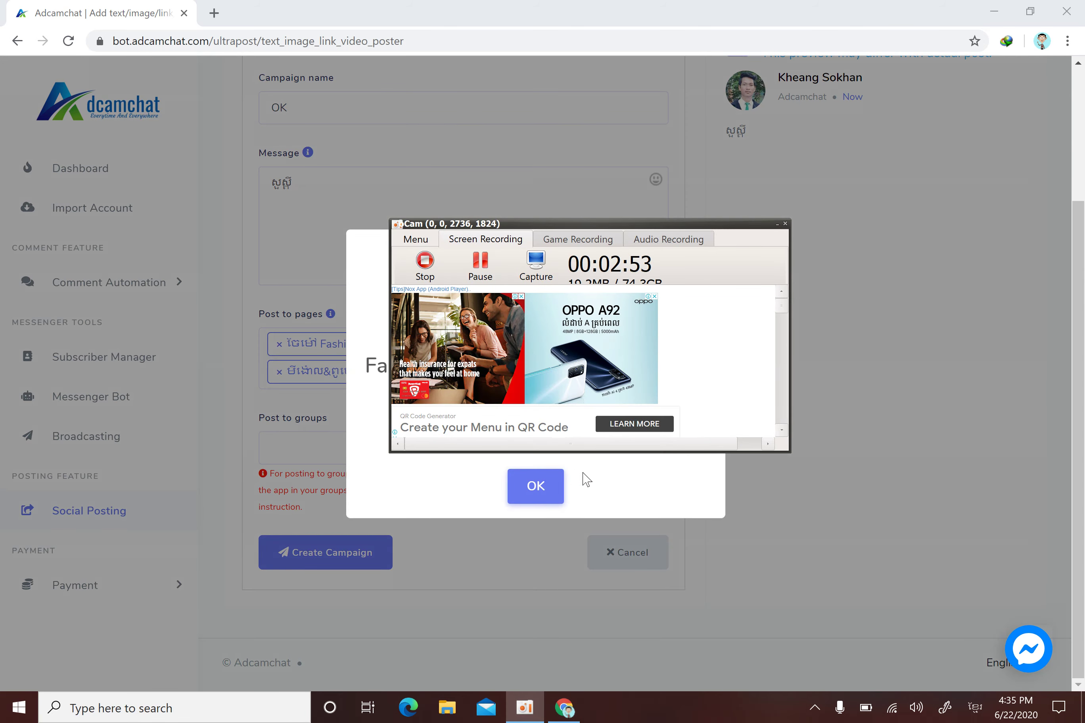
click(625, 487)
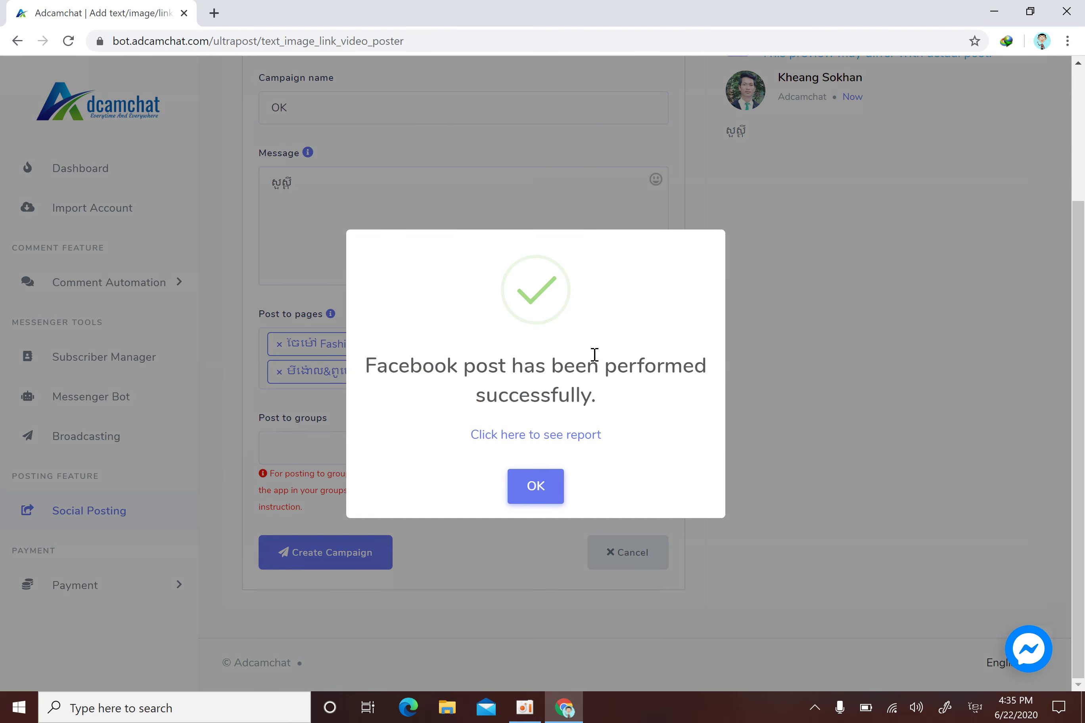
click(547, 490)
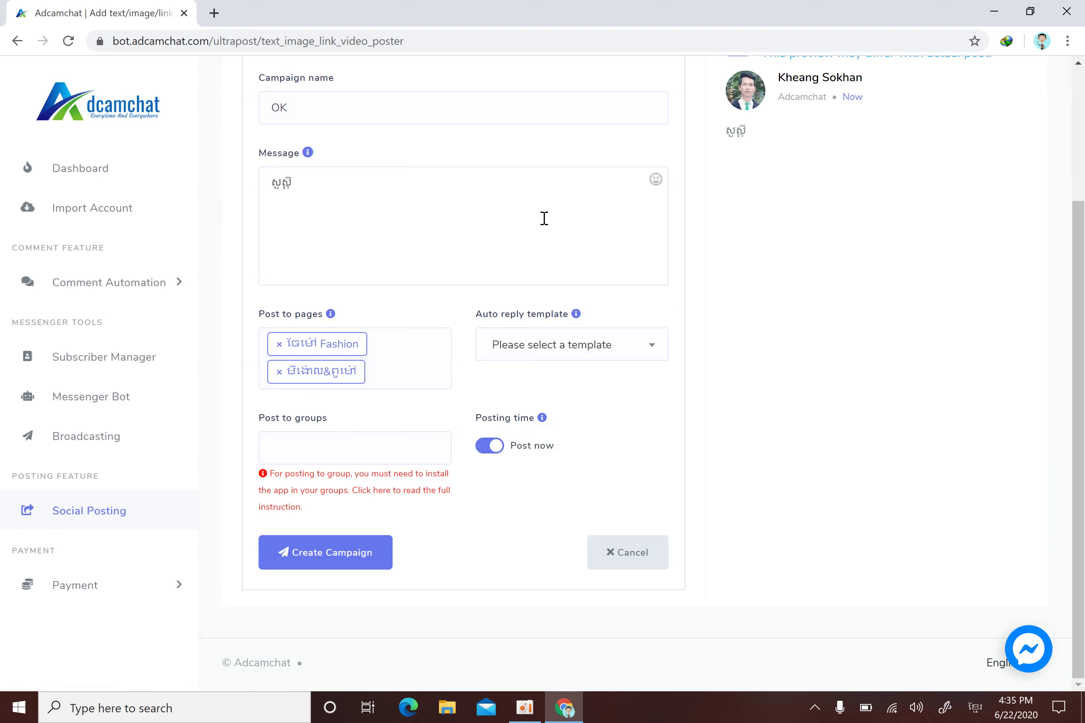
- Open Facebook in a new browser tab and go to the overview of managed pages
scroll(544, 218, up, 4)
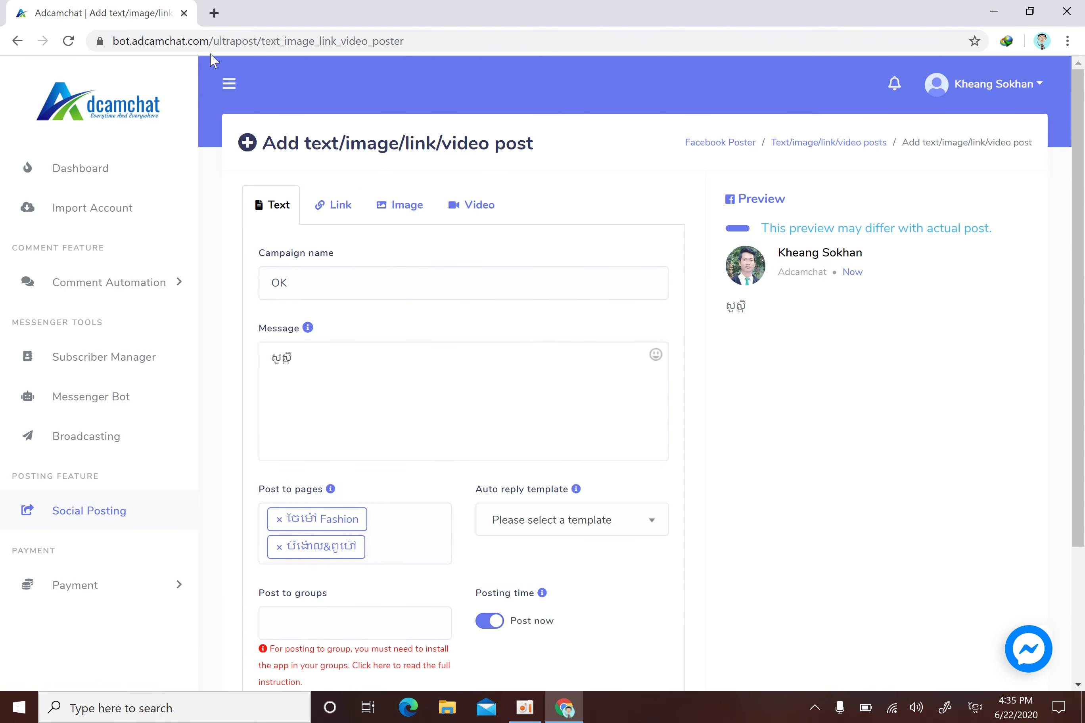
click(214, 13)
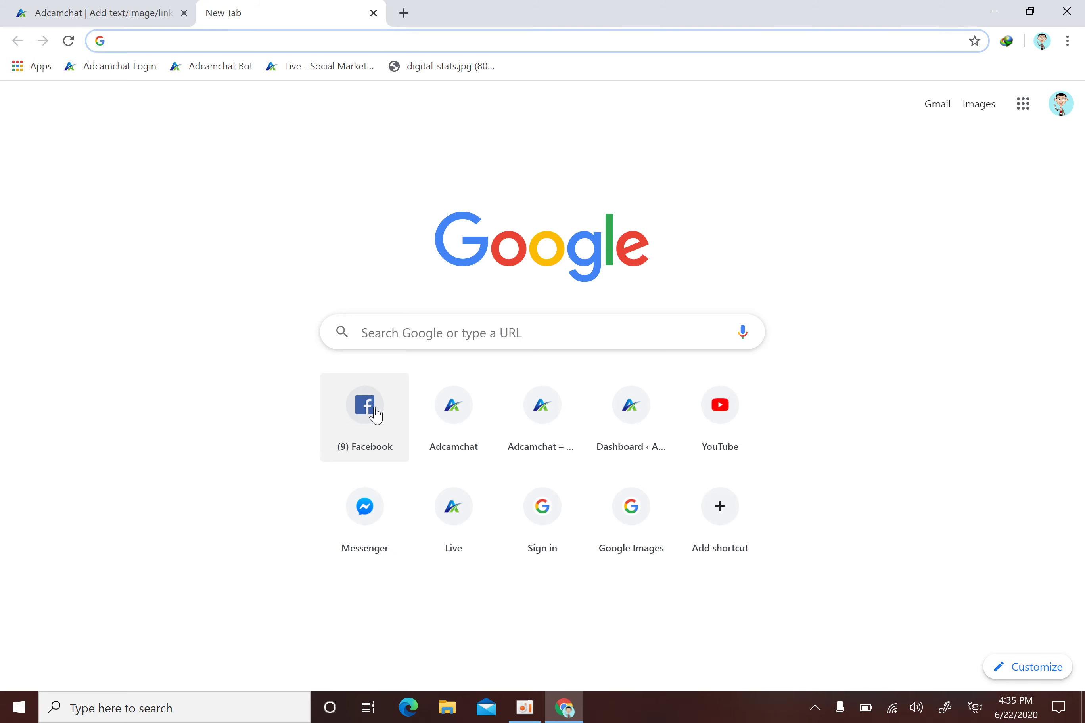
click(376, 414)
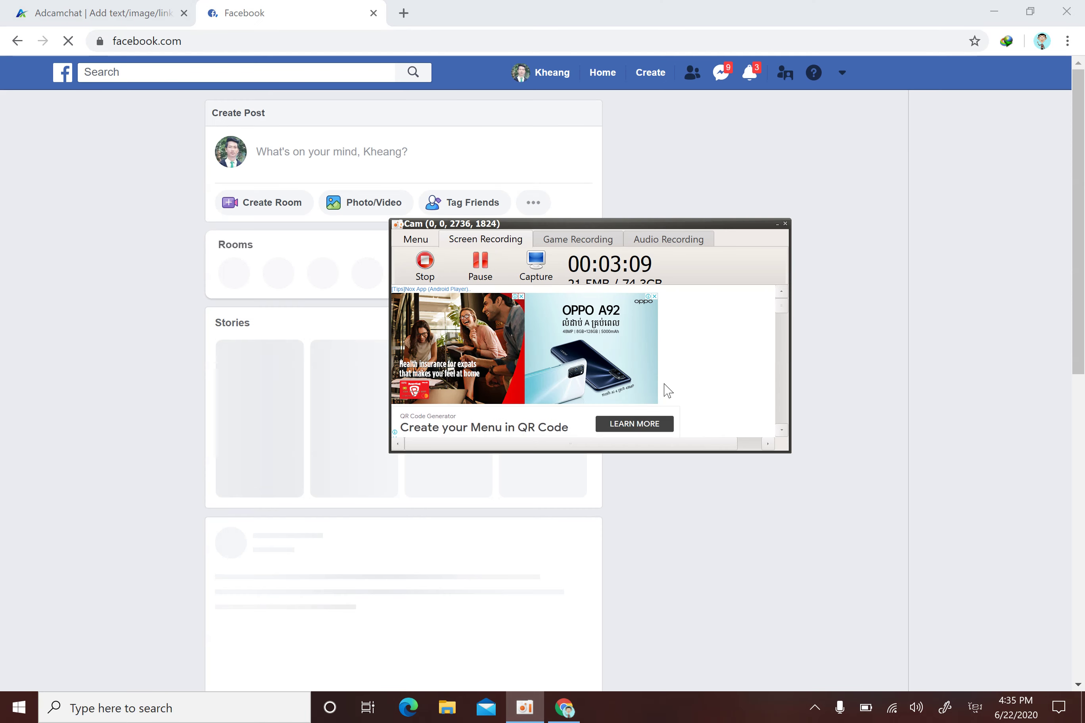
click(682, 7)
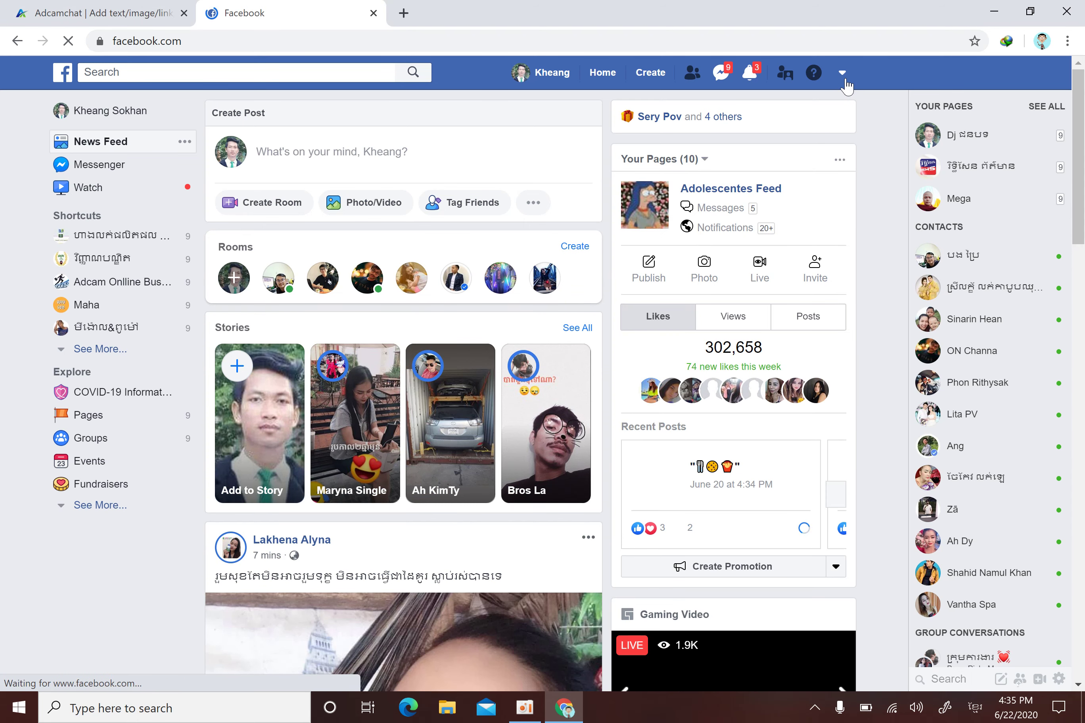
click(844, 77)
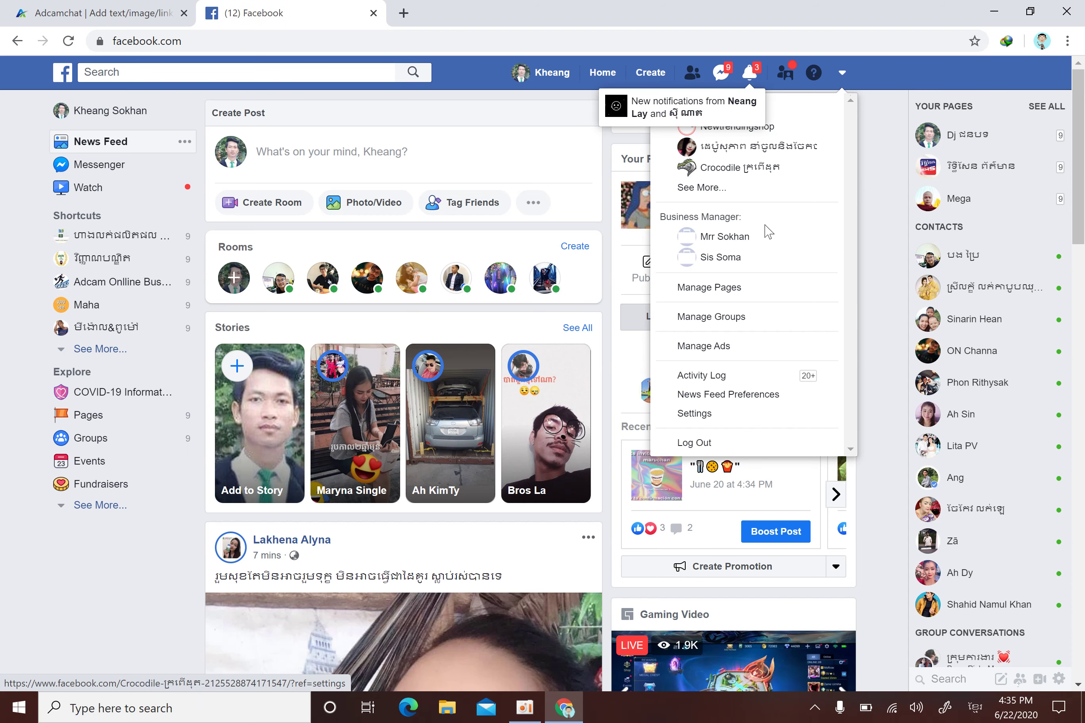
click(728, 289)
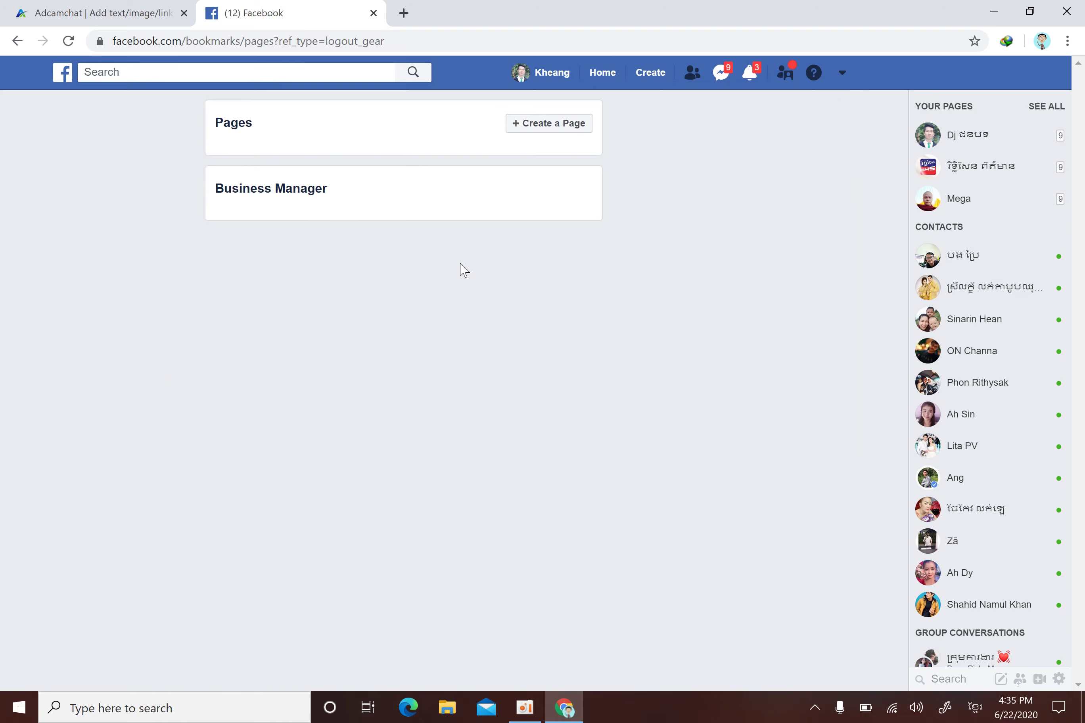
- Find the page មីង៉ោល&ពូម៉ៅ among the managed pages and open it in a separate tab
scroll(403, 389, down, 20)
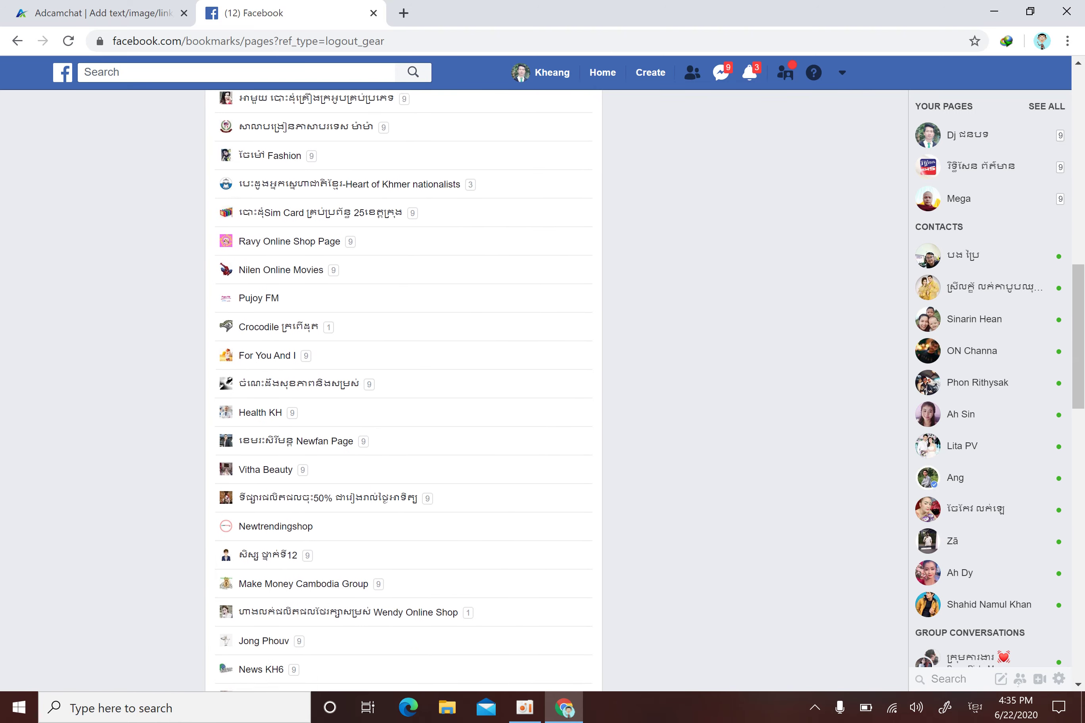
scroll(404, 390, down, 3)
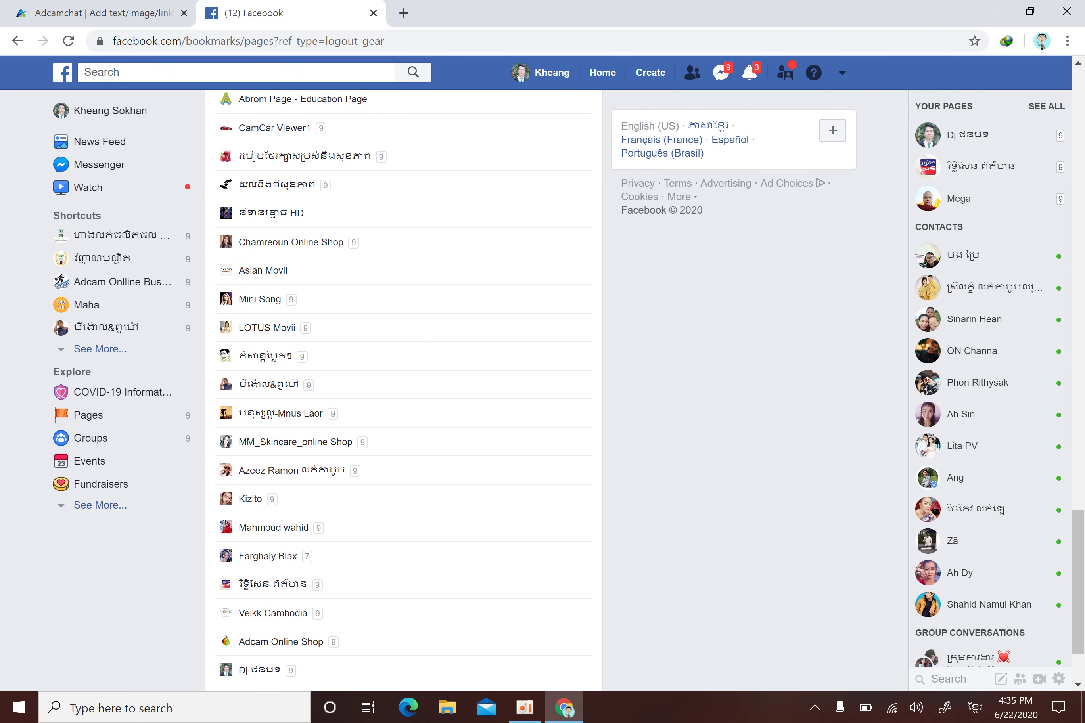
right_click(267, 384)
click(306, 395)
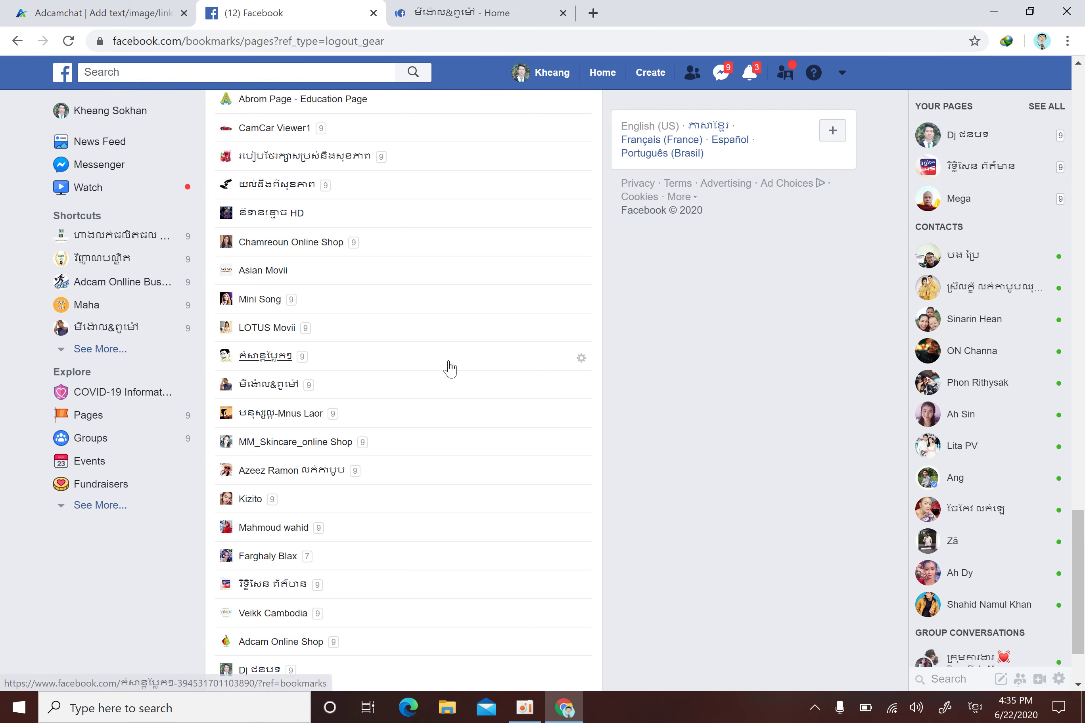
- Find the ចែម៉ៅ Fashion page in the managed pages and open it
scroll(448, 369, down, 2)
scroll(404, 373, up, 5)
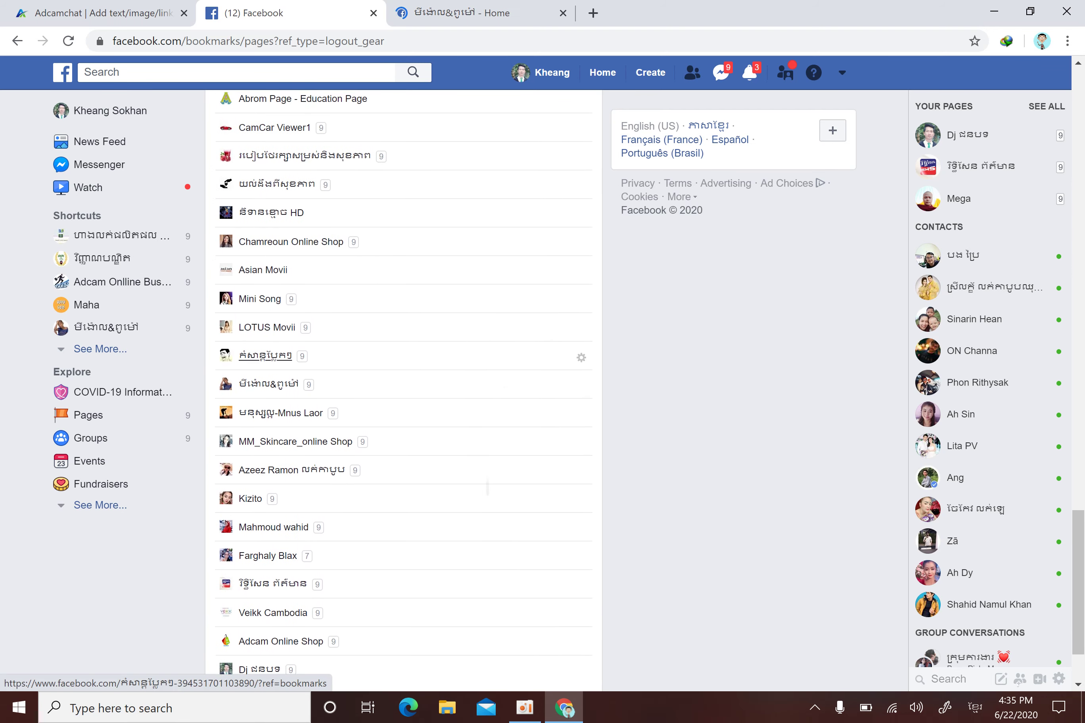
scroll(404, 387, up, 8)
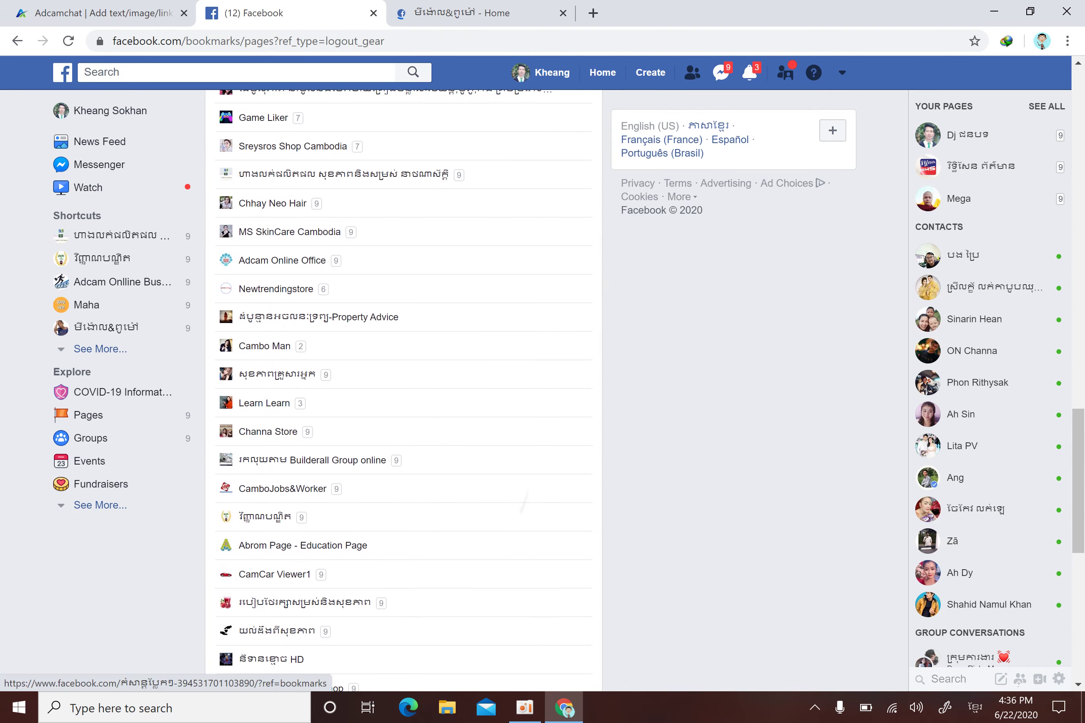
scroll(403, 388, up, 8)
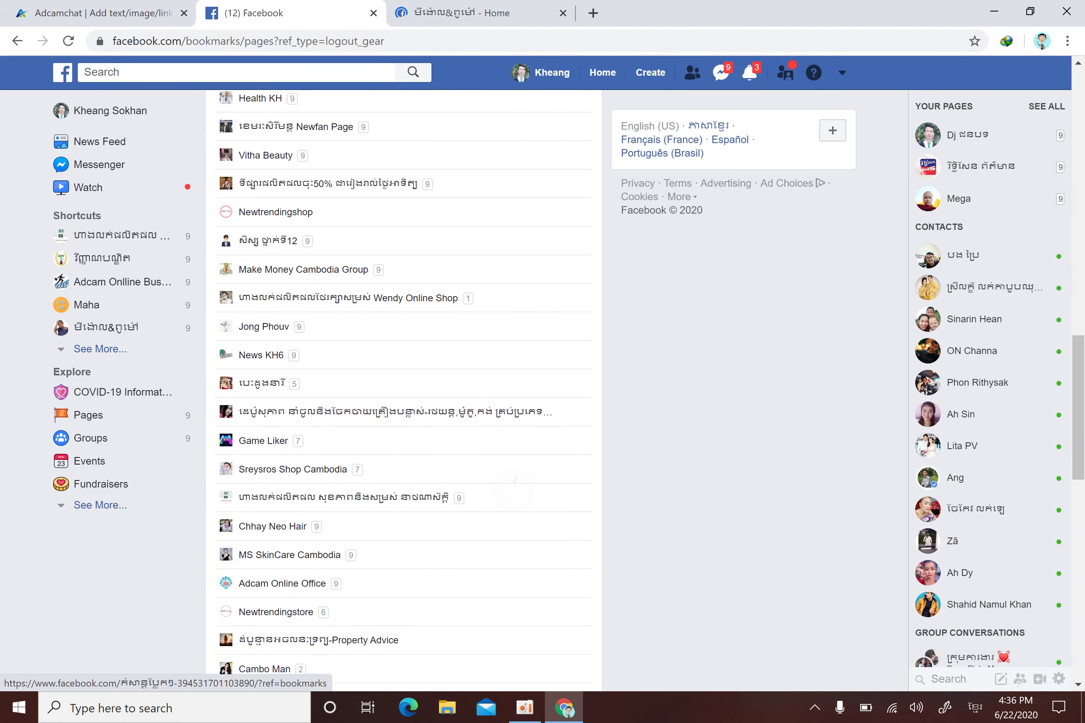
scroll(404, 388, up, 5)
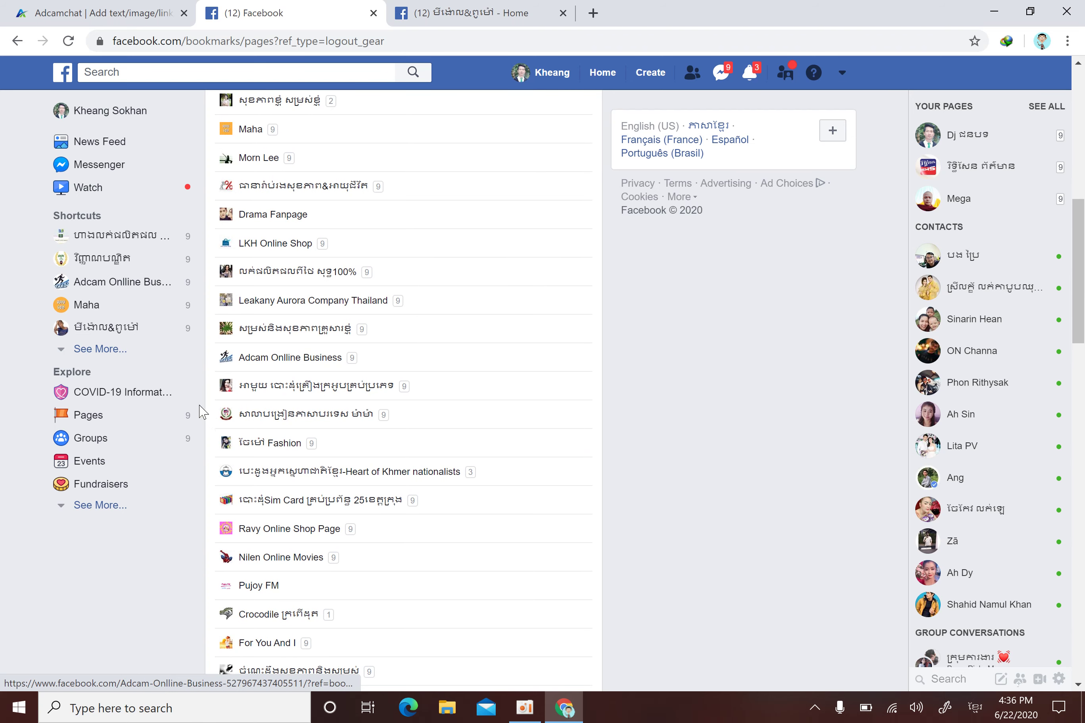
click(251, 444)
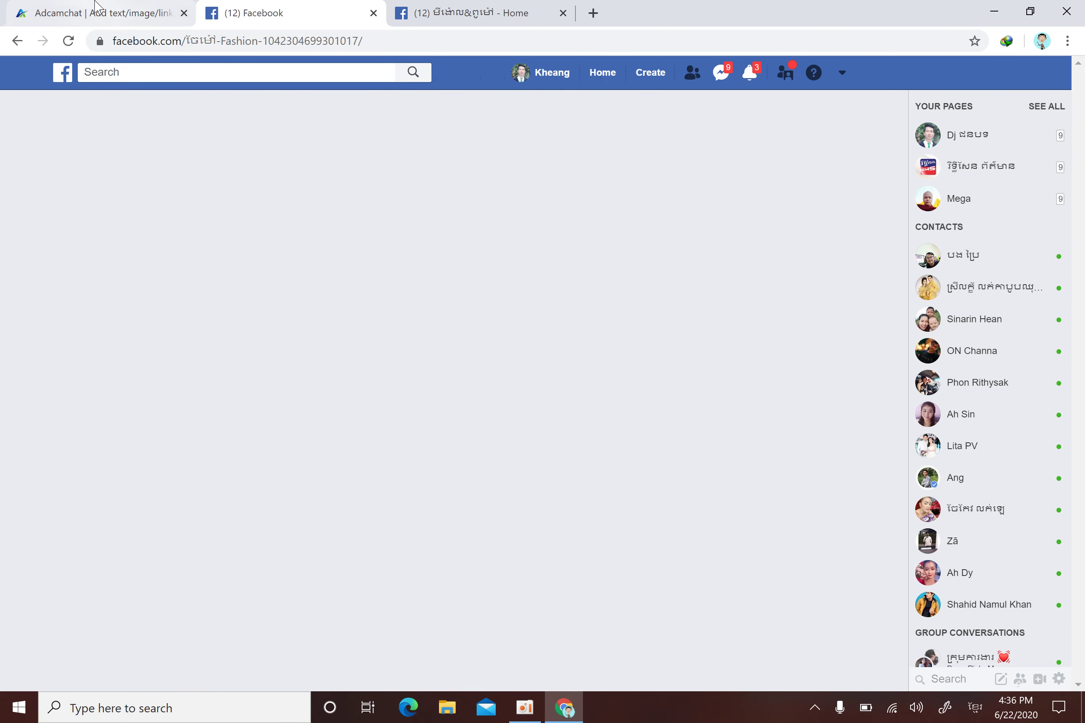
- Return to Adcamchat and open the Multimedia post campaign list under Social Posting to check the status of both posts
click(95, 8)
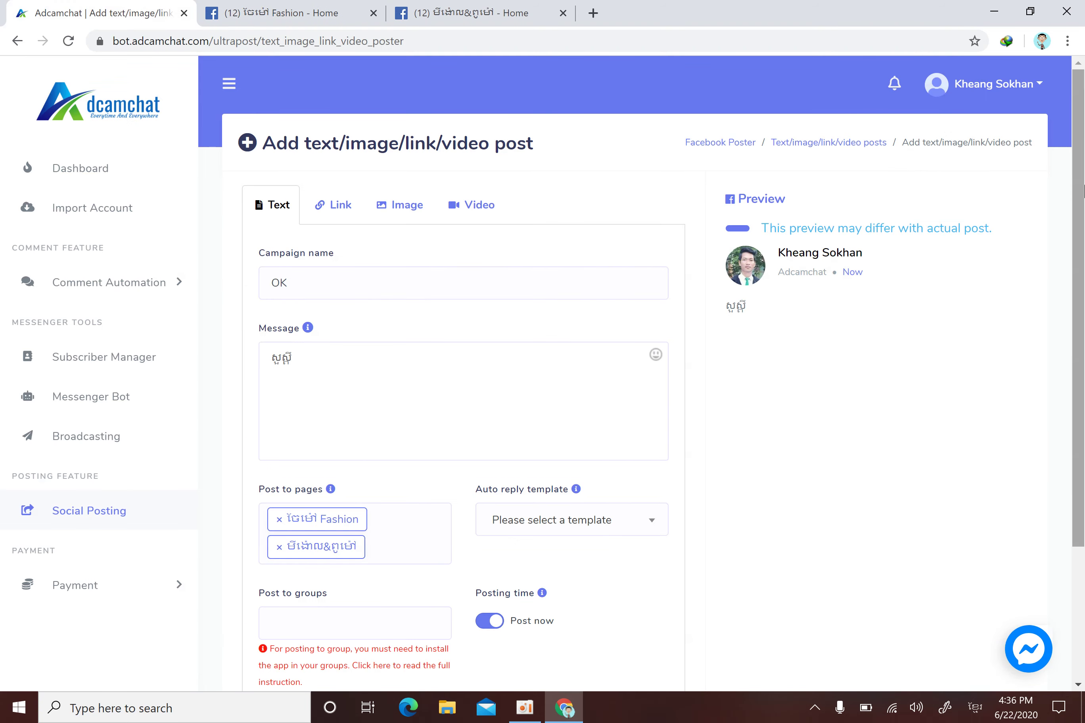
drag(1083, 191, 1083, 362)
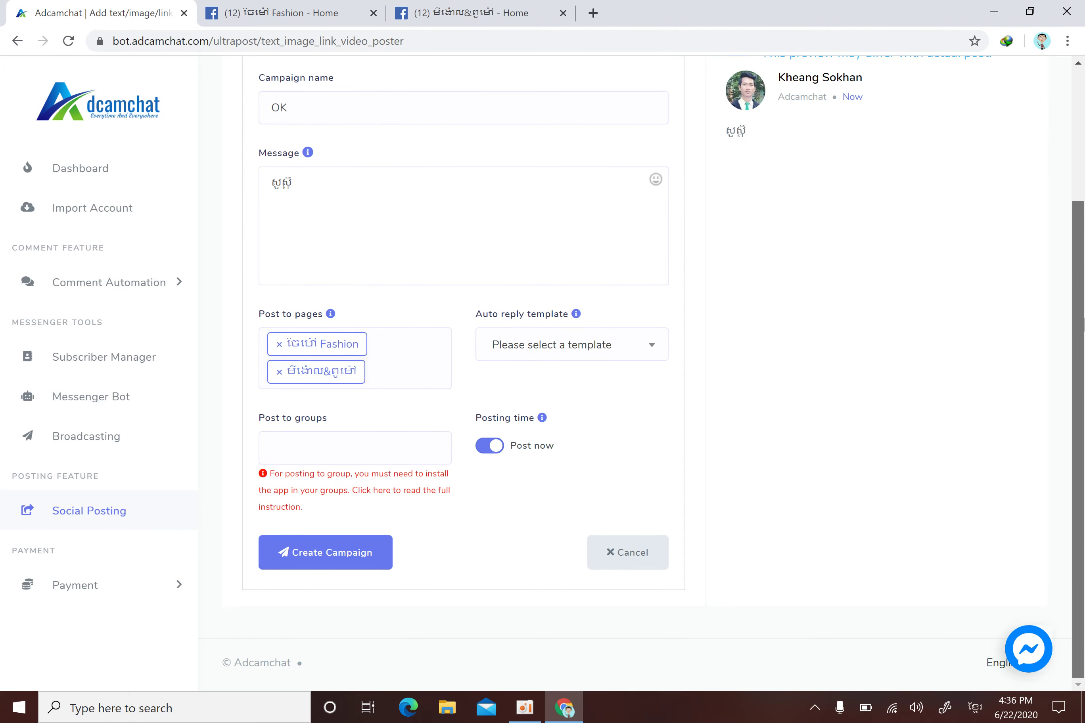
scroll(527, 283, up, 4)
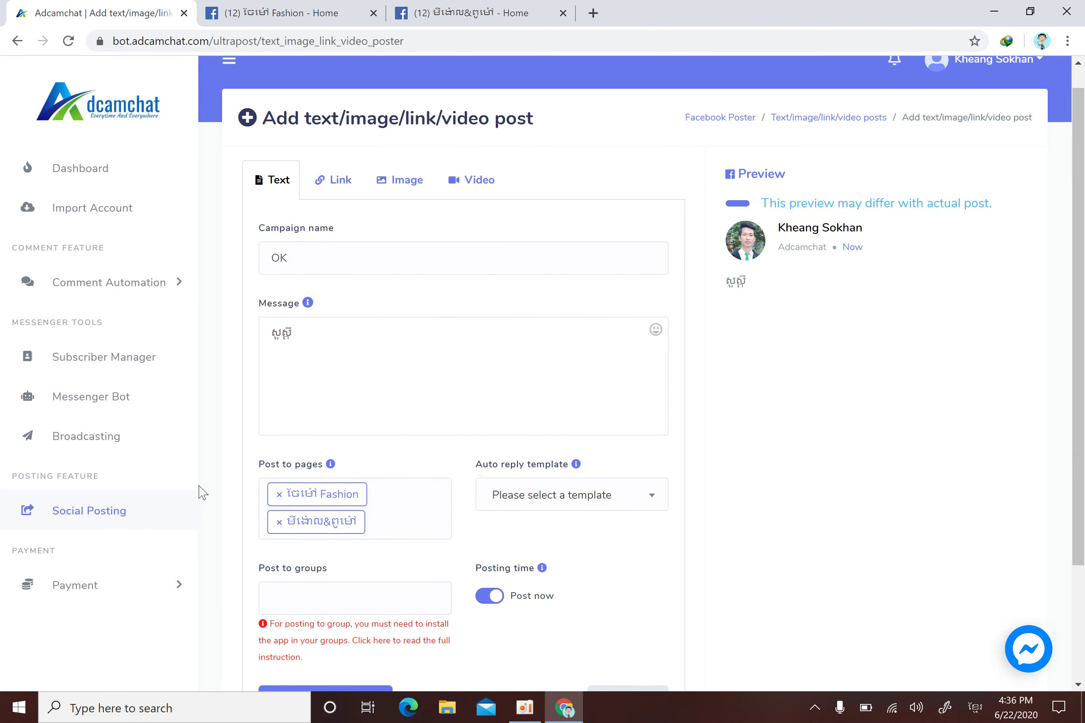
click(161, 512)
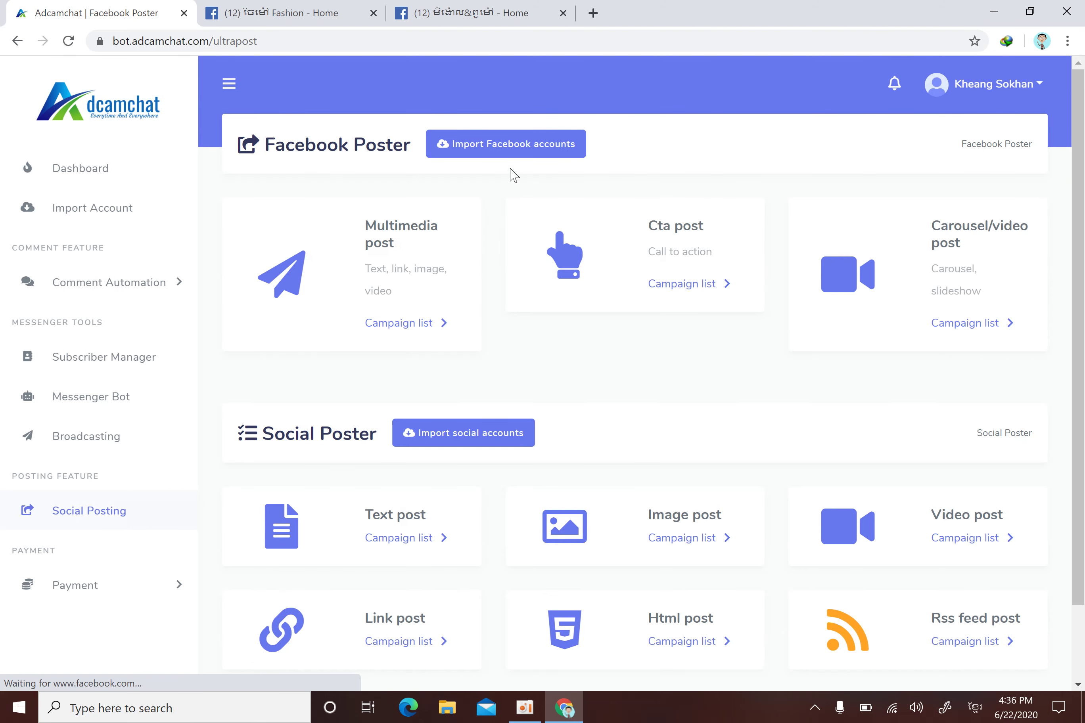
click(413, 326)
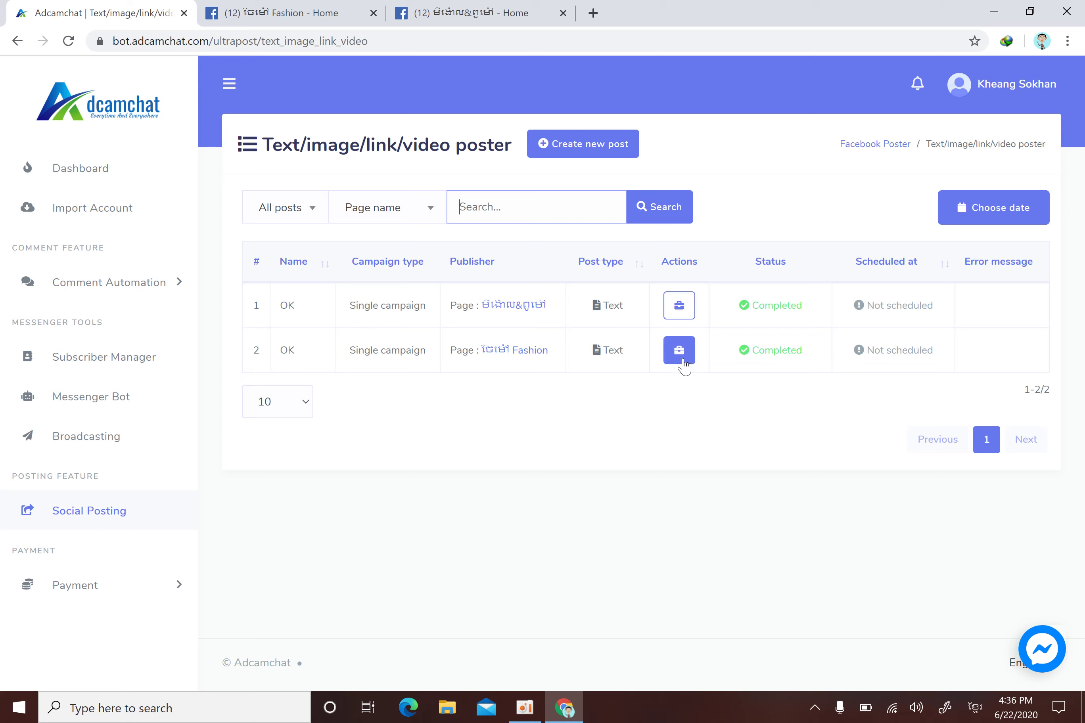
- Switch to the Facebook page មីង៉ោល&ពូម៉ៅ and look for the newly published text post
click(463, 6)
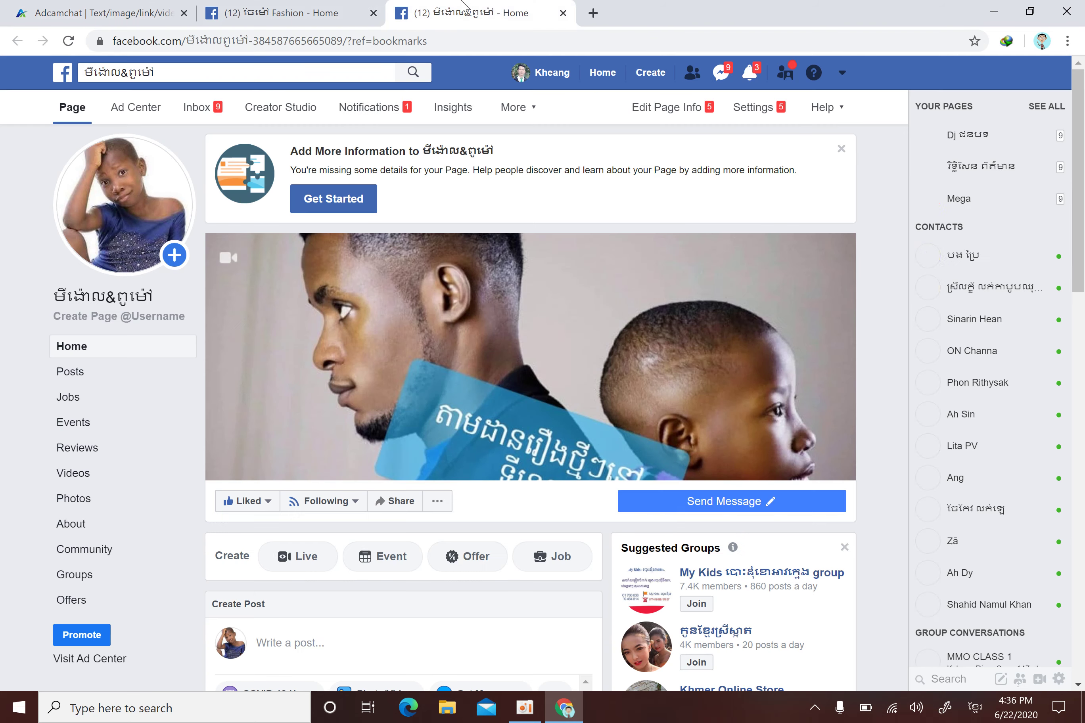
scroll(531, 354, down, 5)
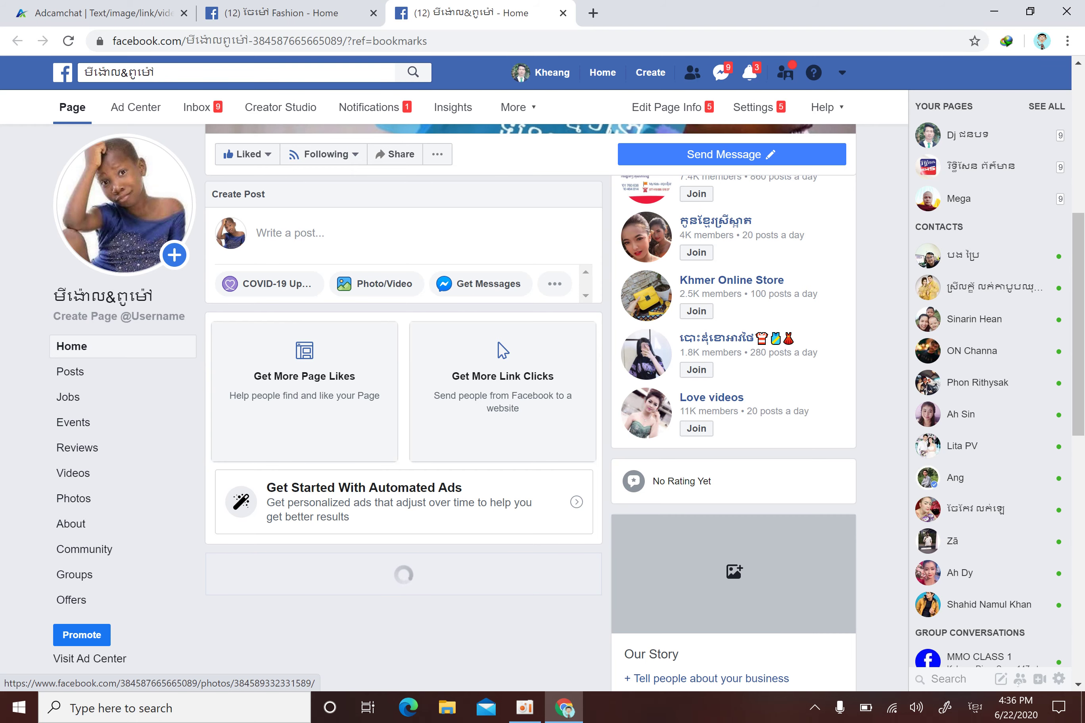
scroll(530, 373, down, 2)
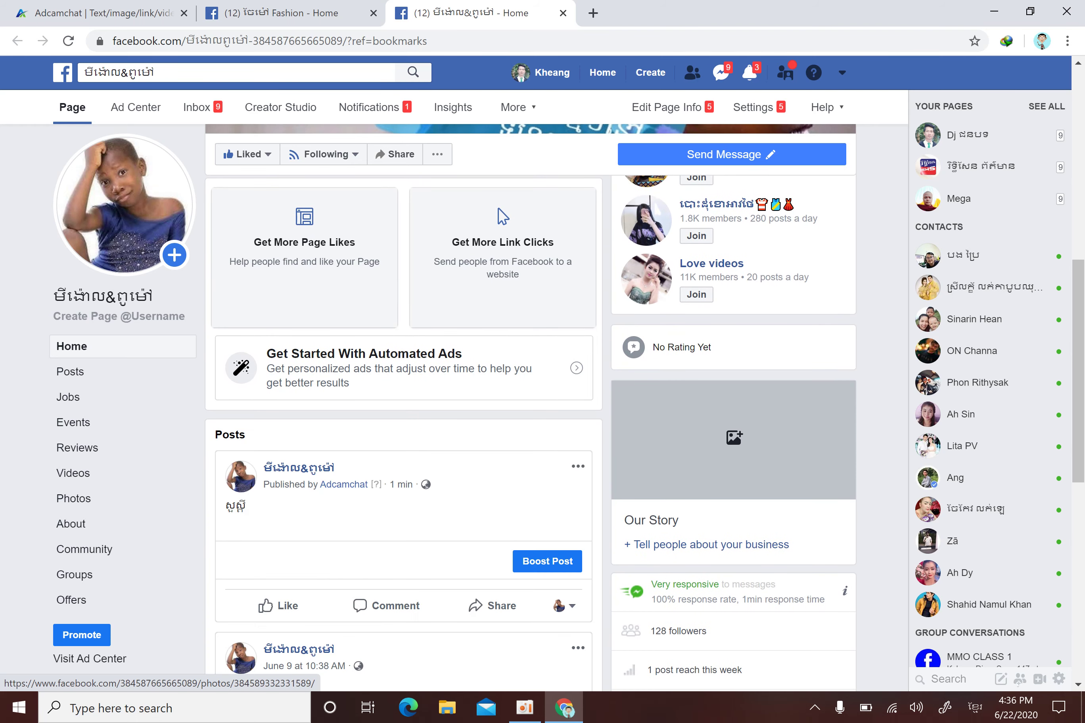
scroll(259, 398, down, 2)
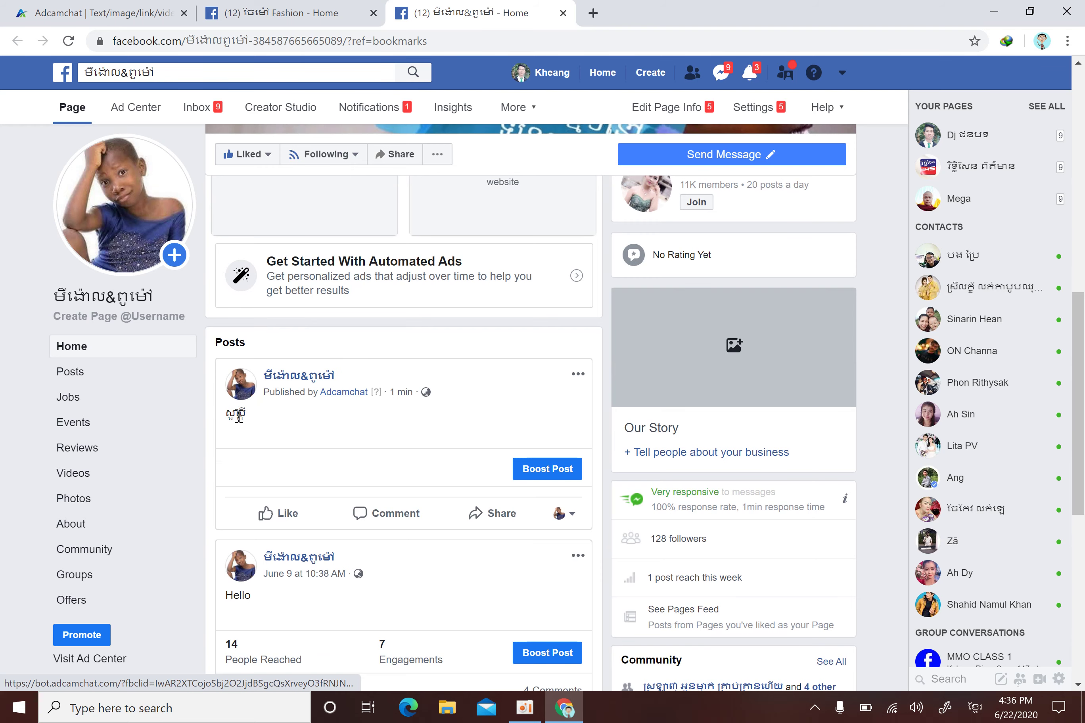
- Switch to the ចែម៉ៅ Fashion page on Facebook and look for the same text post
click(248, 6)
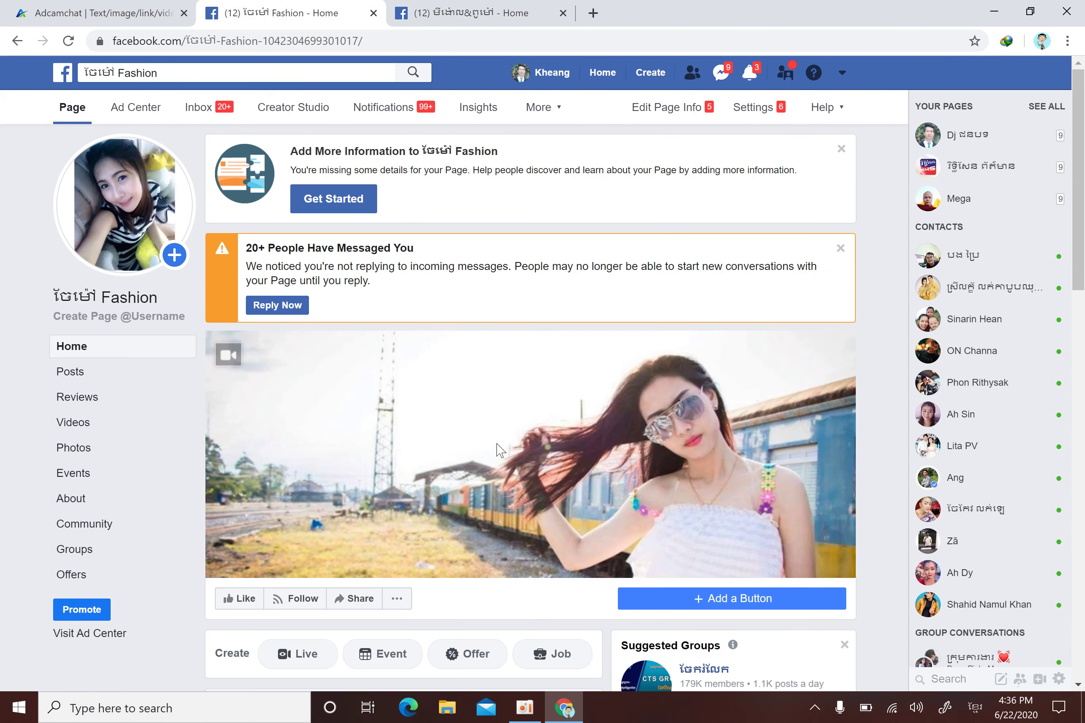
scroll(530, 406, down, 6)
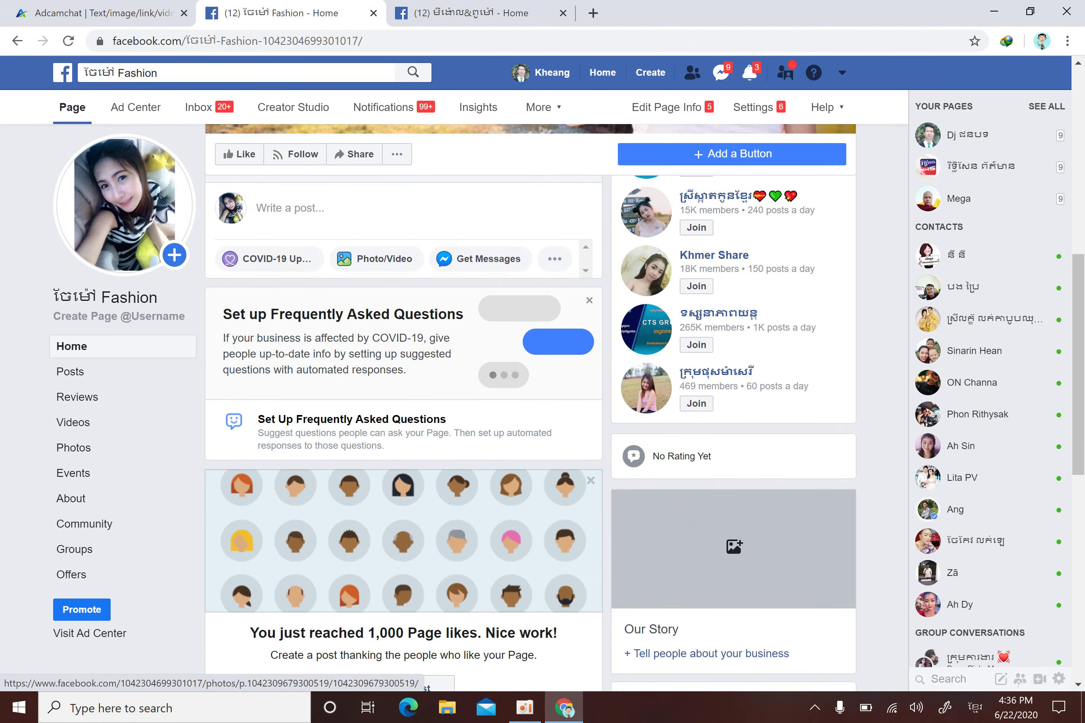
scroll(530, 406, down, 2)
scroll(531, 406, down, 2)
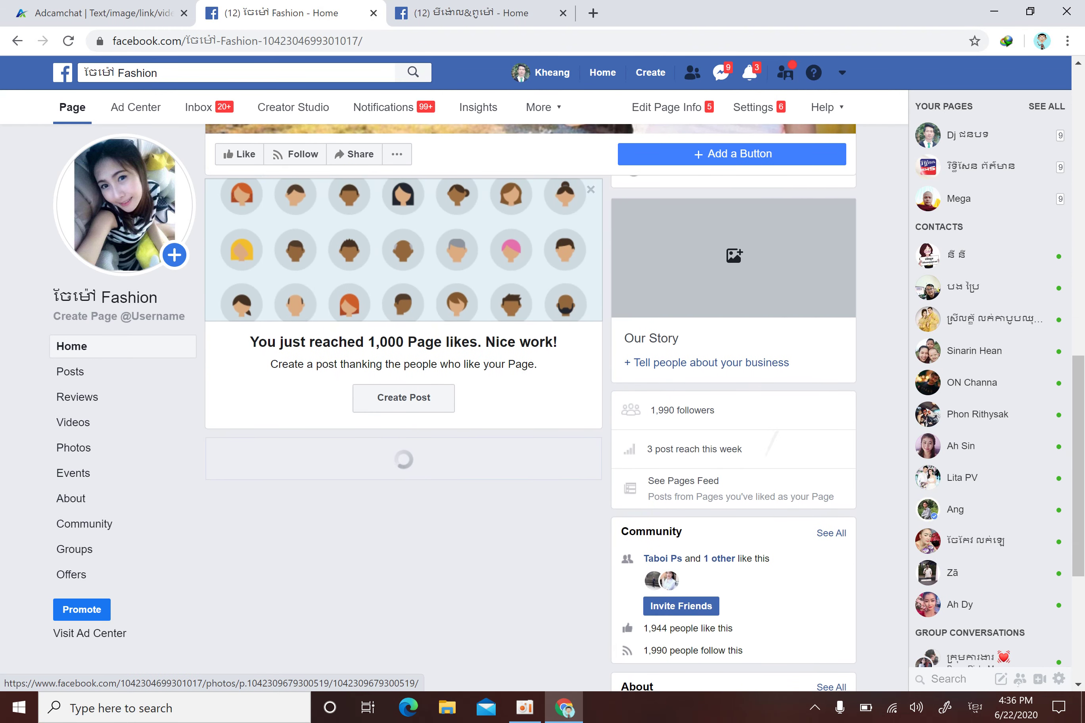
scroll(530, 406, down, 5)
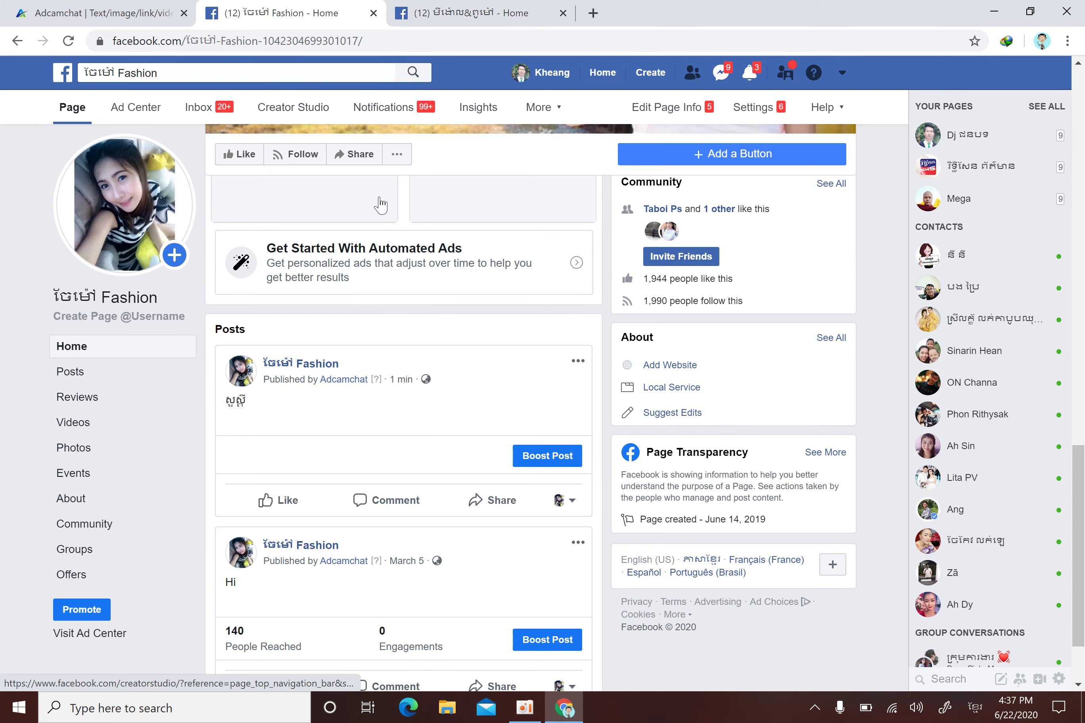
- Return to Adcamchat, start a new multimedia post and set its type to Link
click(103, 13)
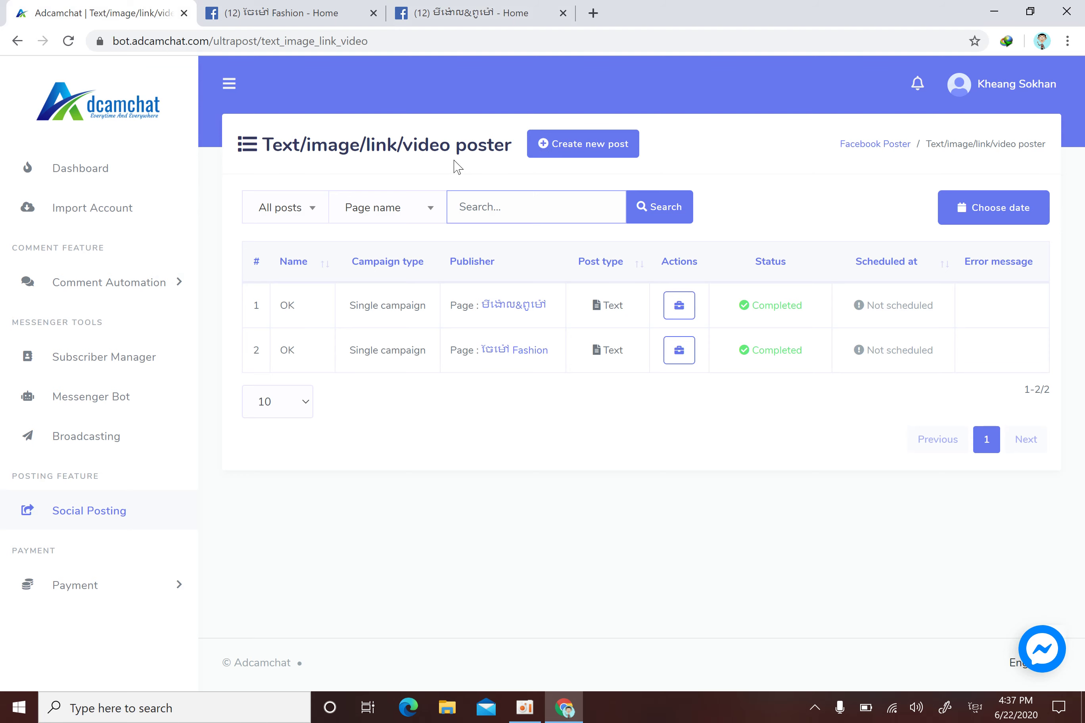
click(579, 148)
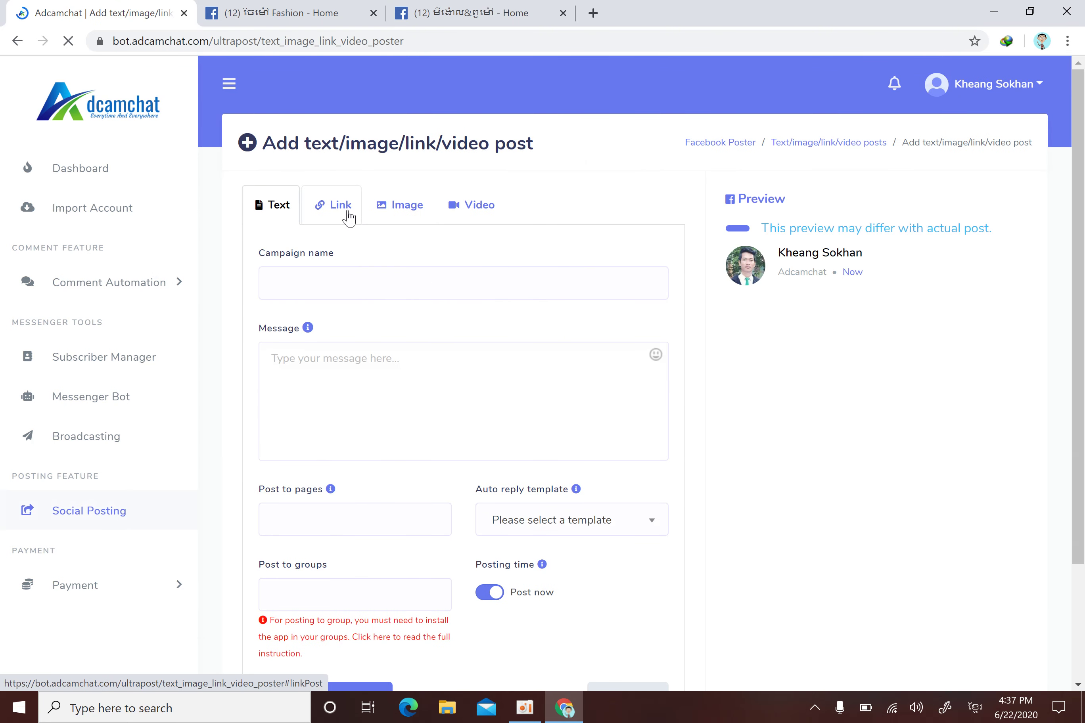
click(347, 213)
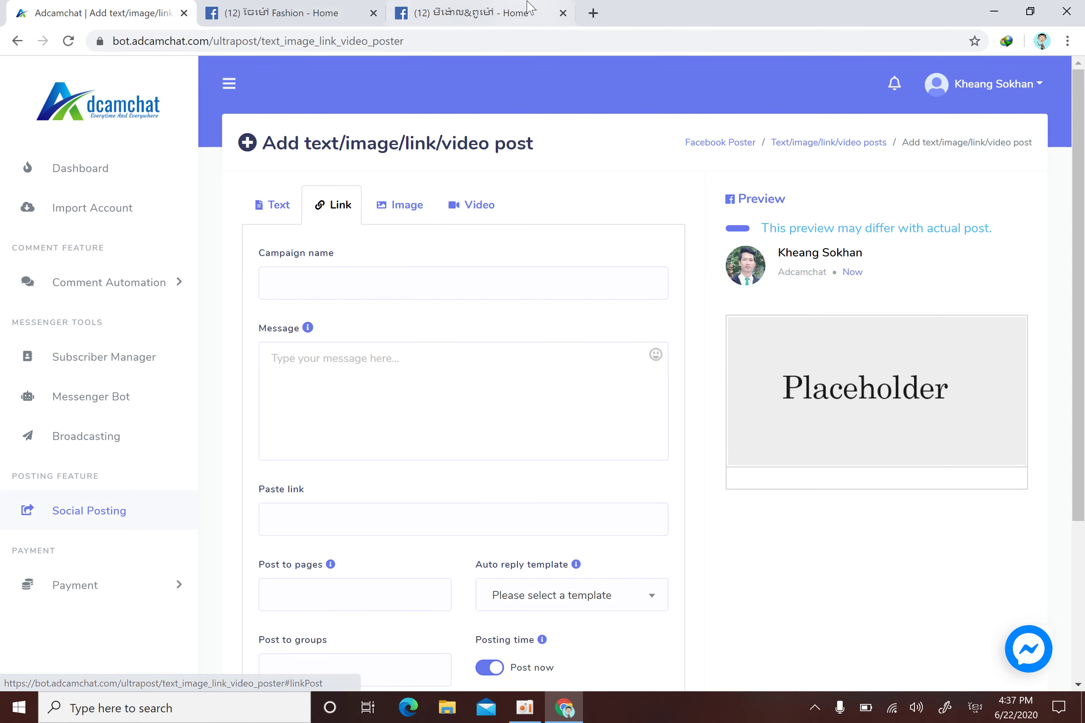
- Switch to Facebook, go from the home feed to Watch and open the Cemex Holings channel
click(295, 8)
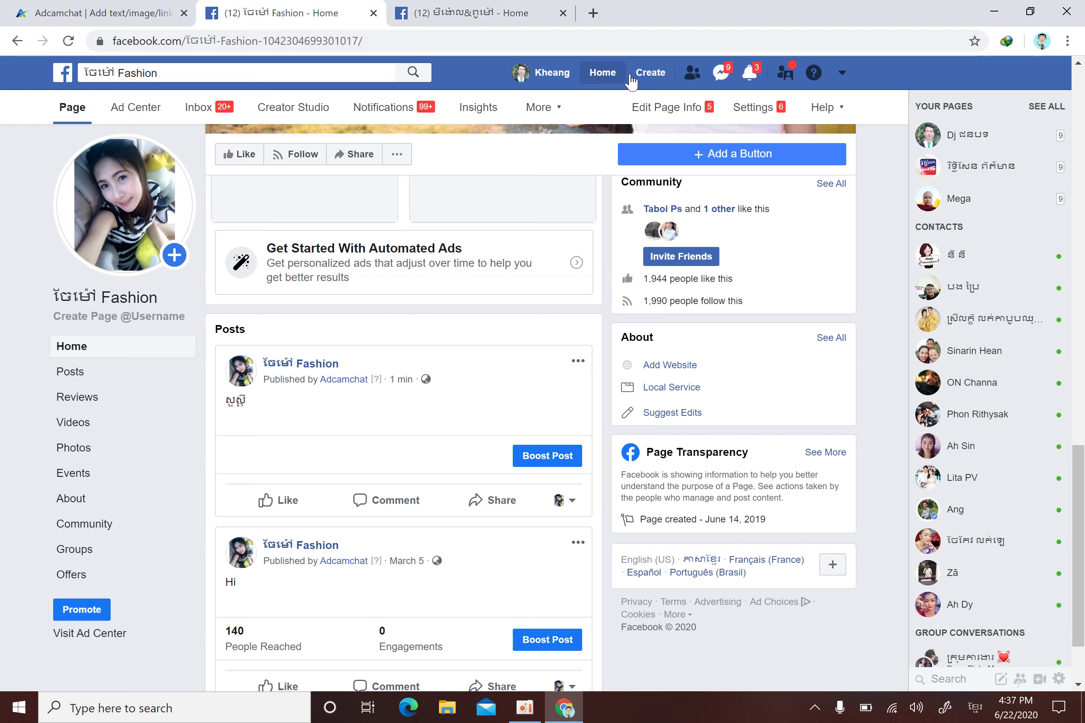
click(602, 78)
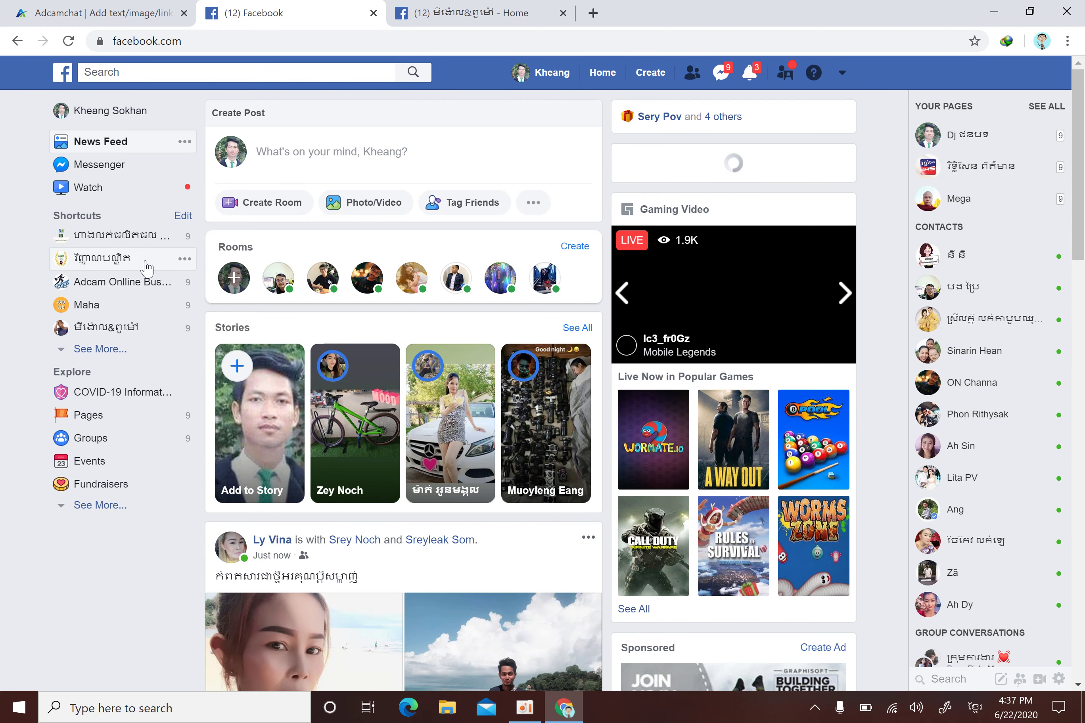
click(115, 355)
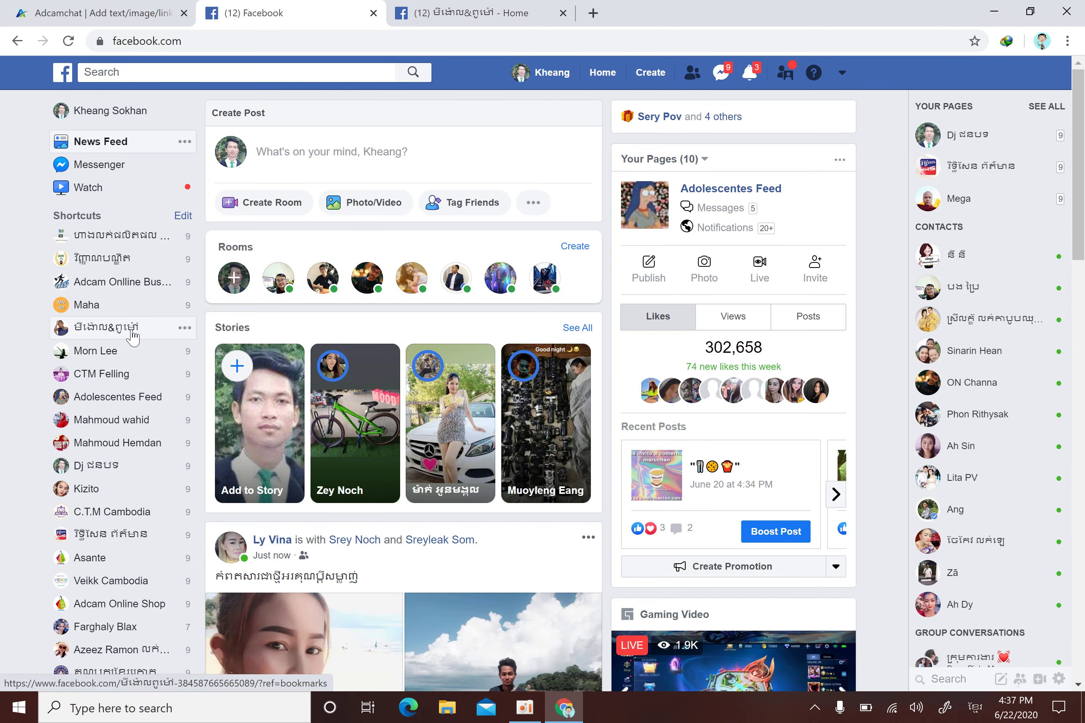
click(107, 191)
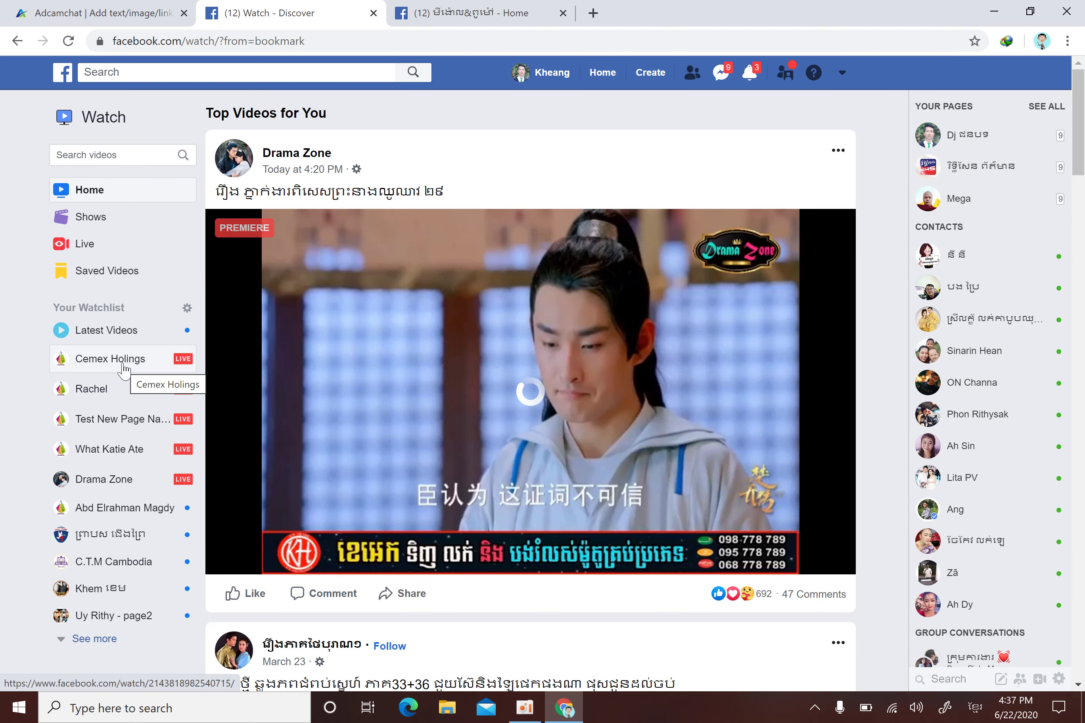
click(123, 370)
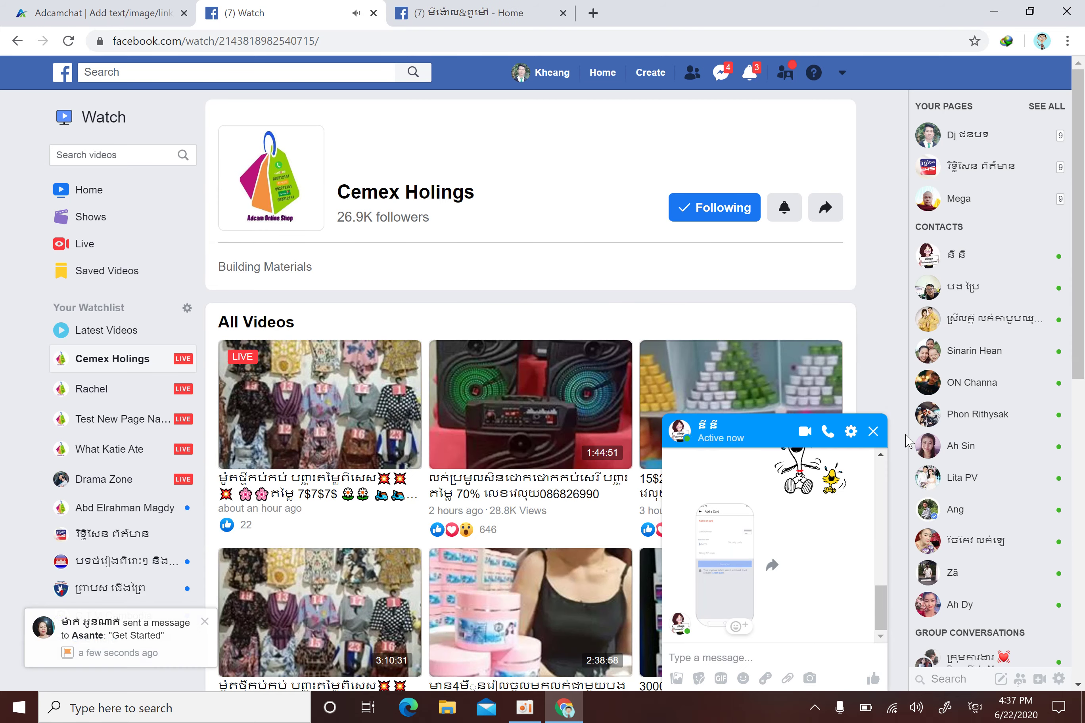
- Open the Cemex Holings live video and close the chat windows that popped up
click(873, 432)
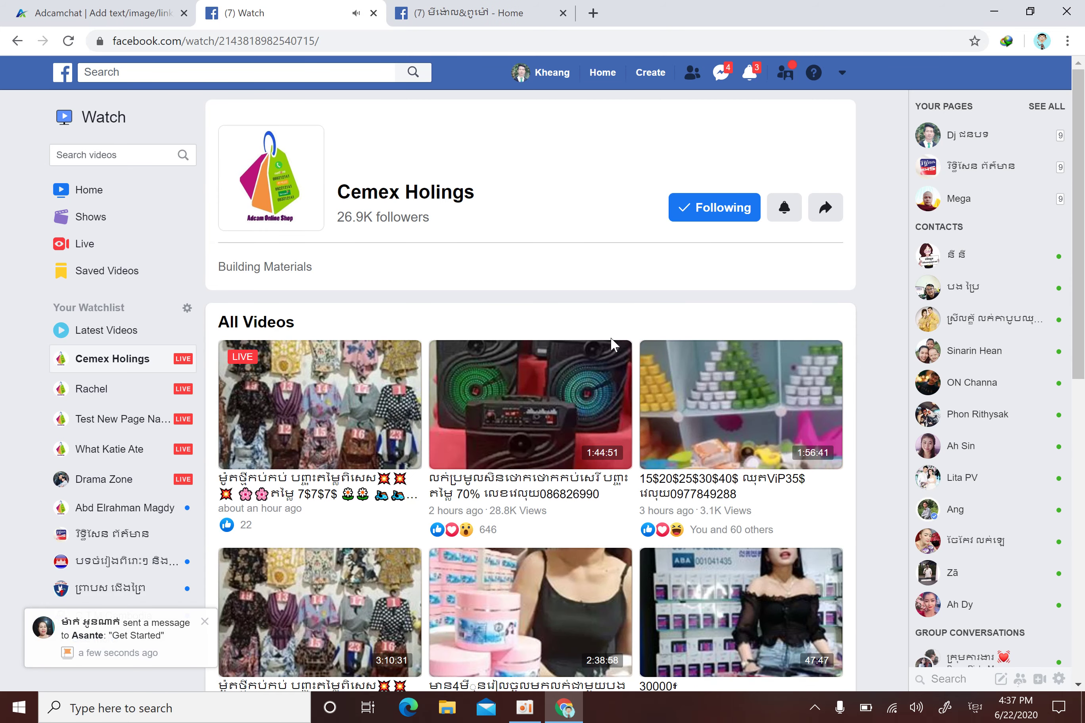
click(288, 427)
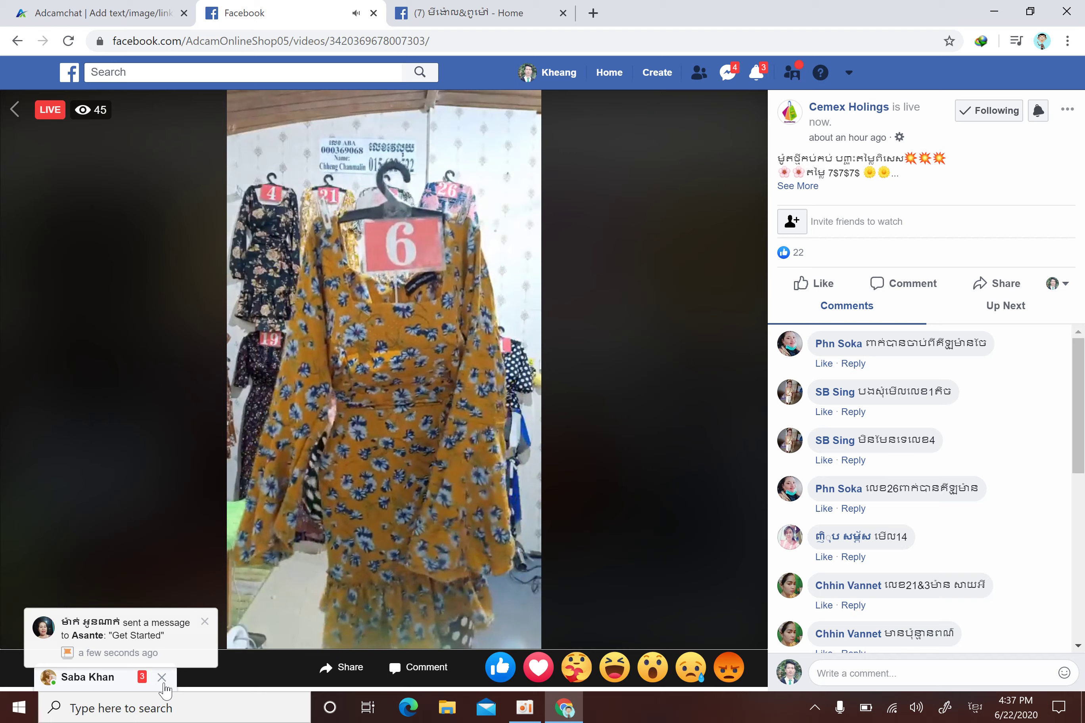
click(163, 679)
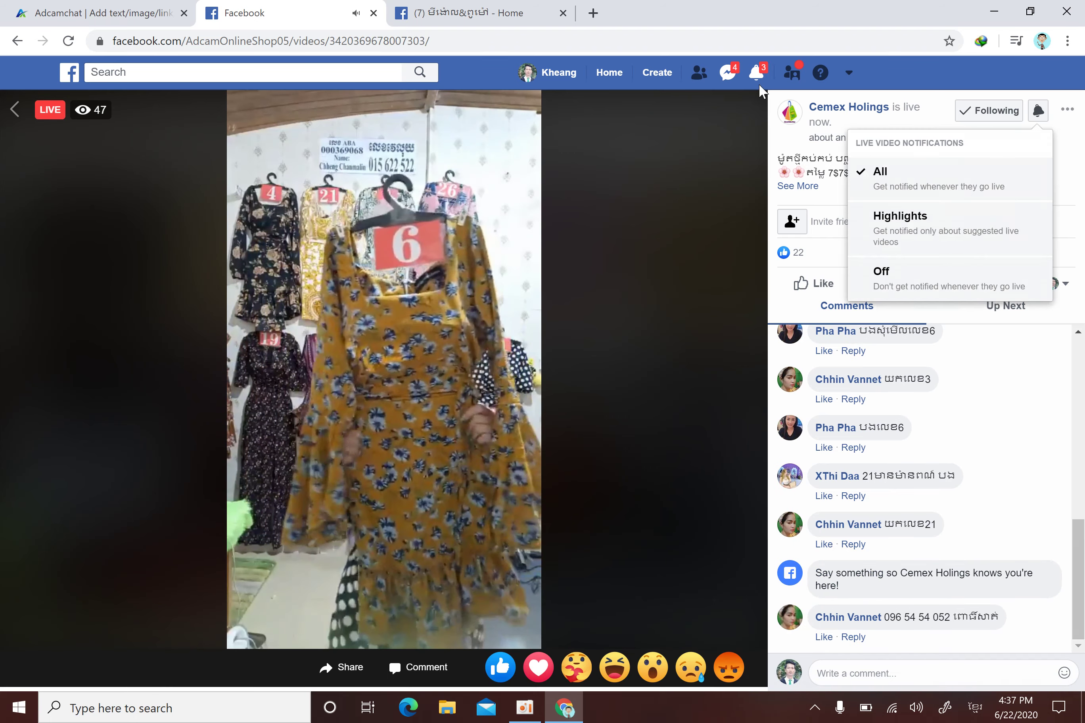
- Pause the Cemex Holings live video, copy its web address and close the chat window that popped up
click(516, 269)
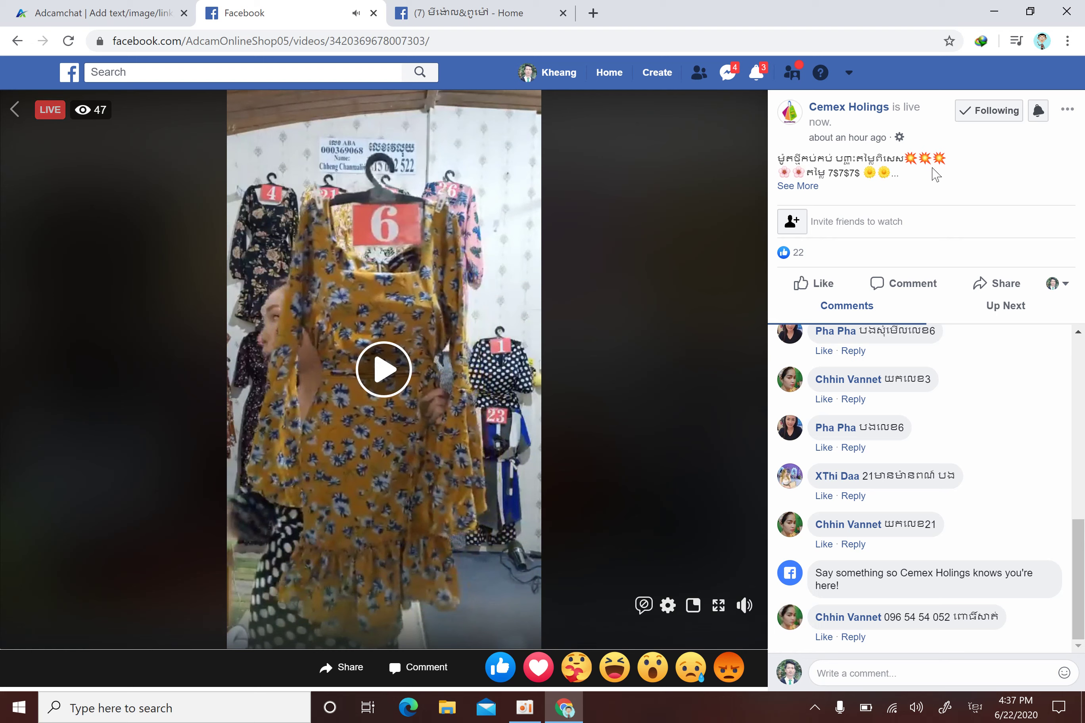
click(1067, 109)
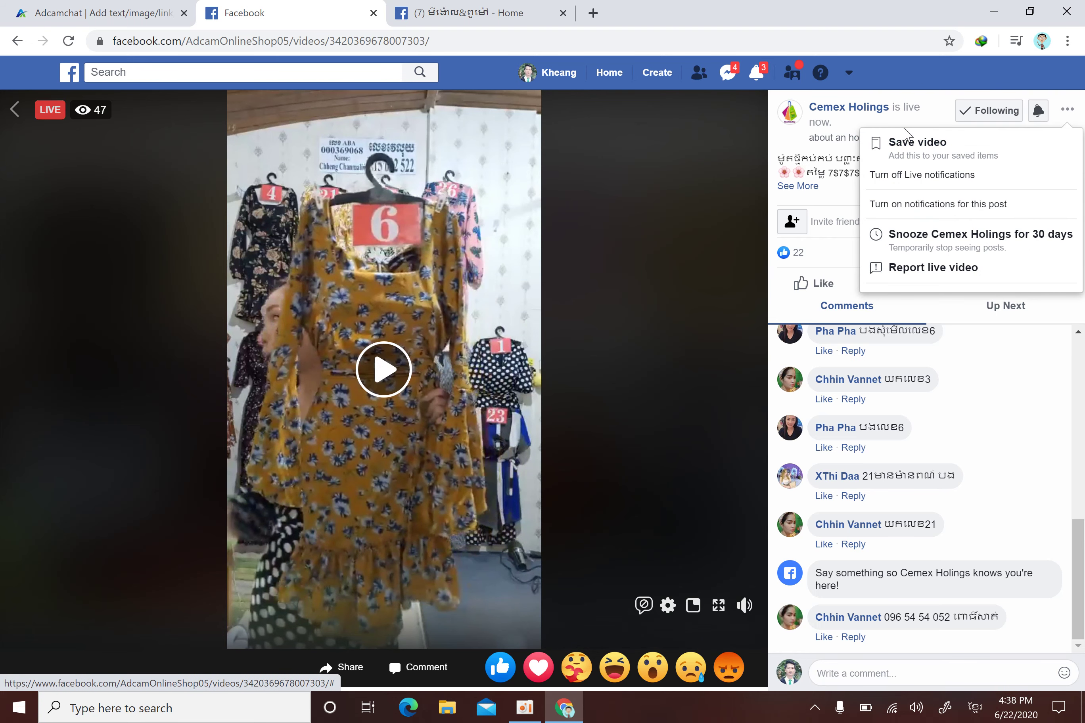
click(448, 42)
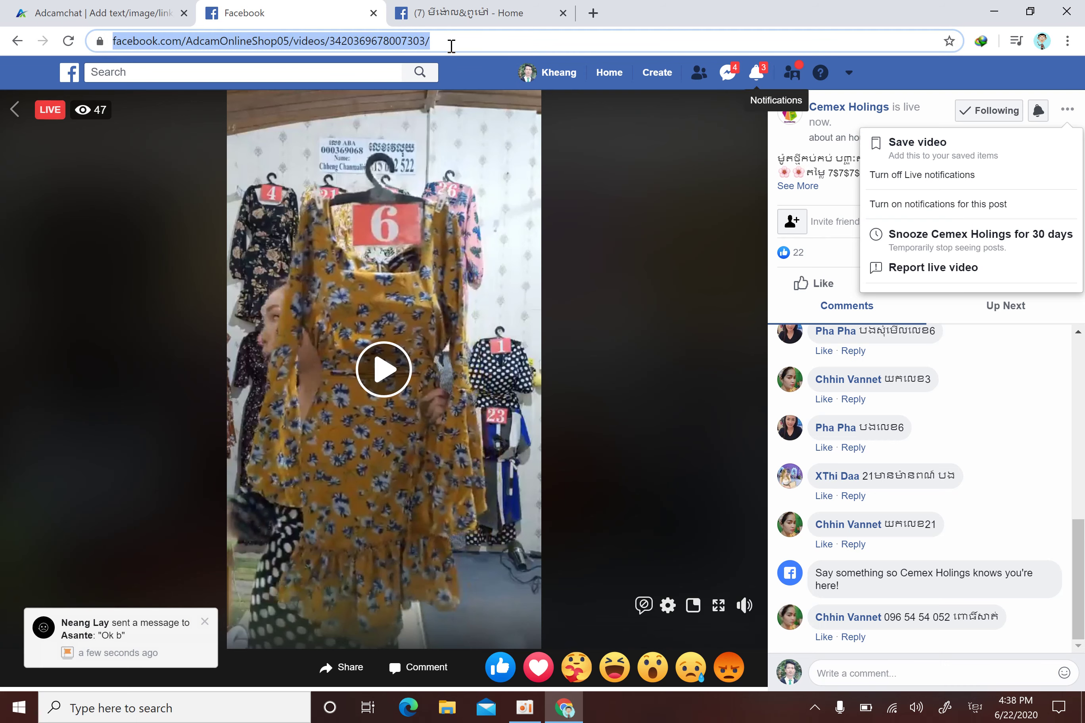
right_click(400, 51)
click(456, 135)
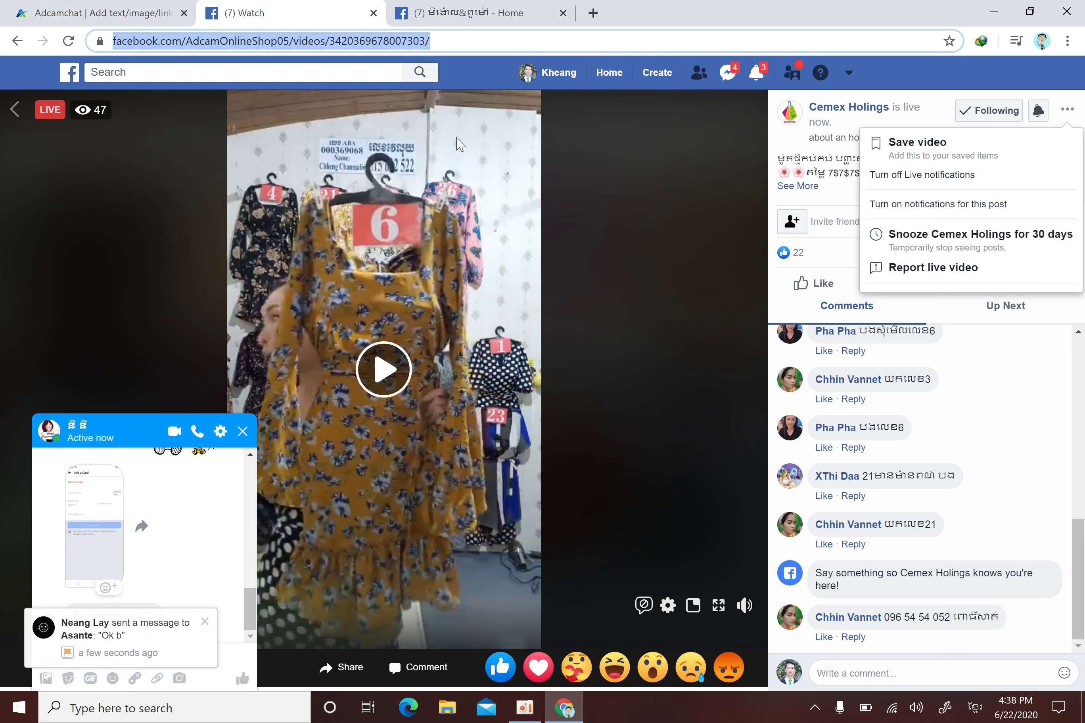
click(242, 431)
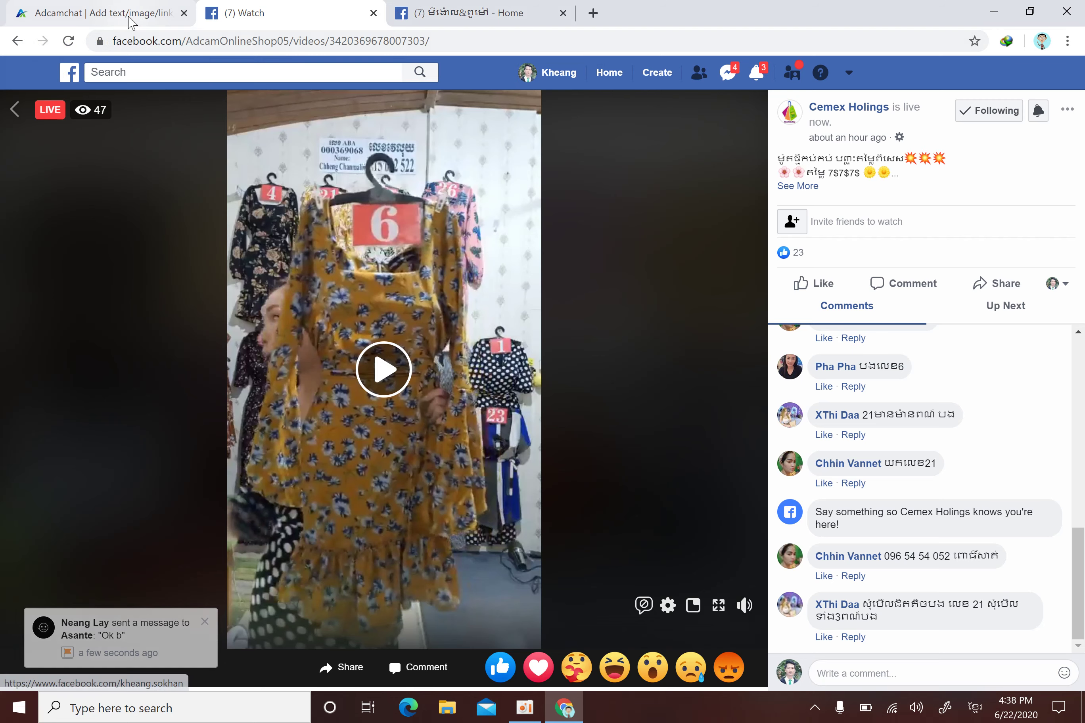
- Return to the Adcamchat link post form and name the campaign Test
click(116, 6)
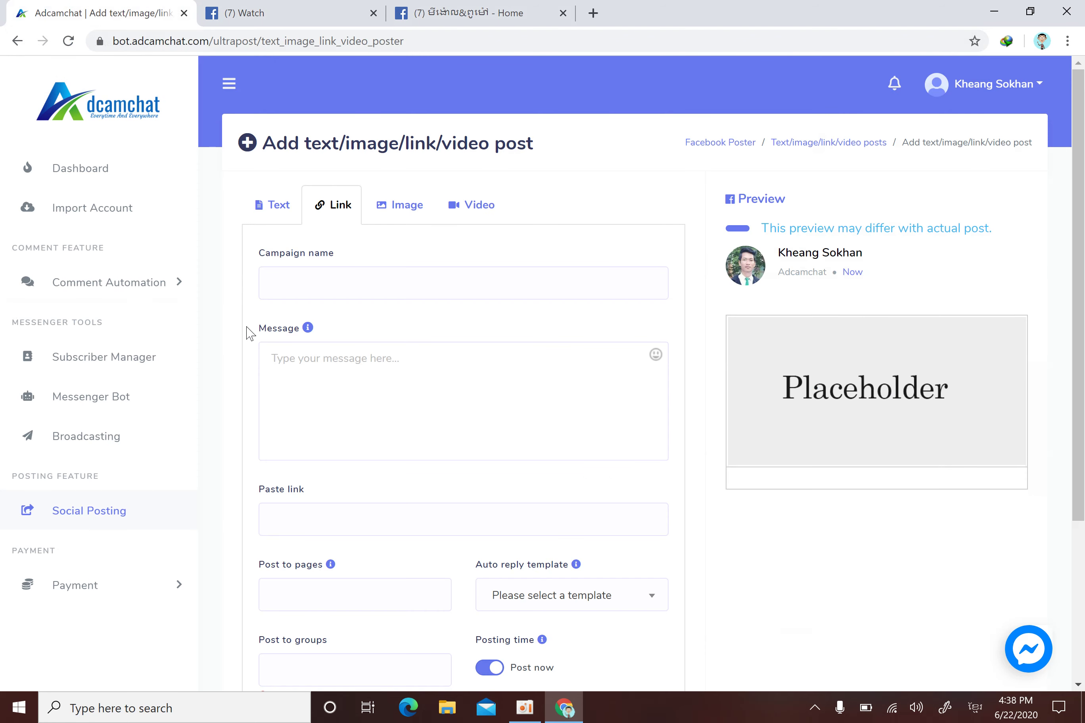
click(299, 279)
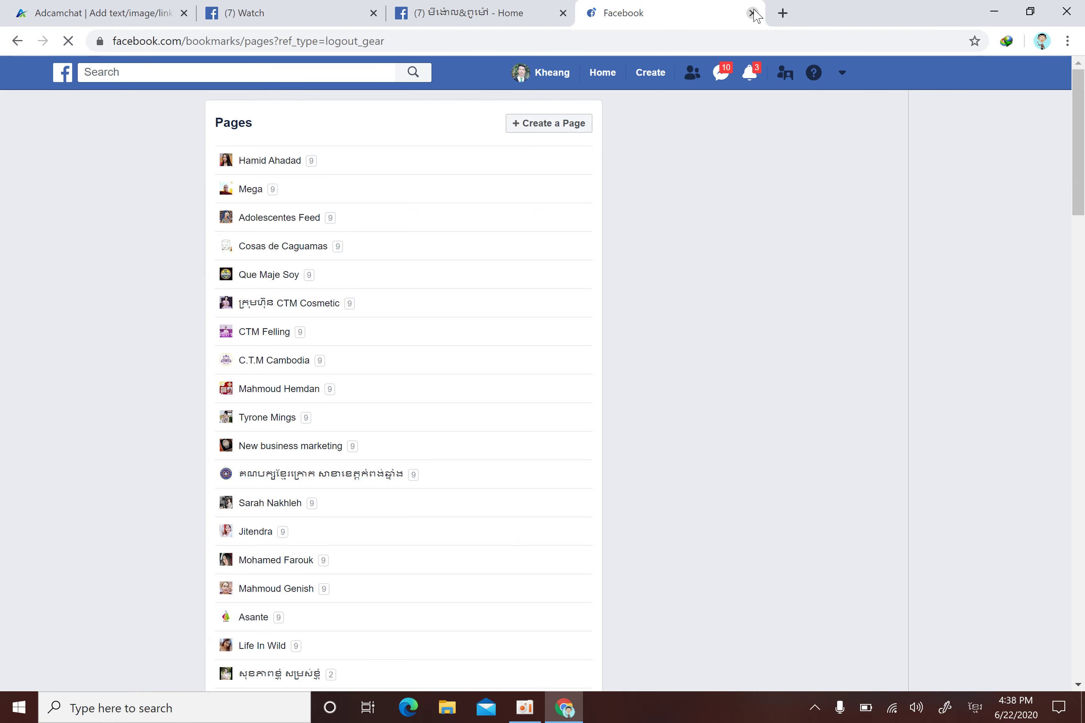
click(45, 7)
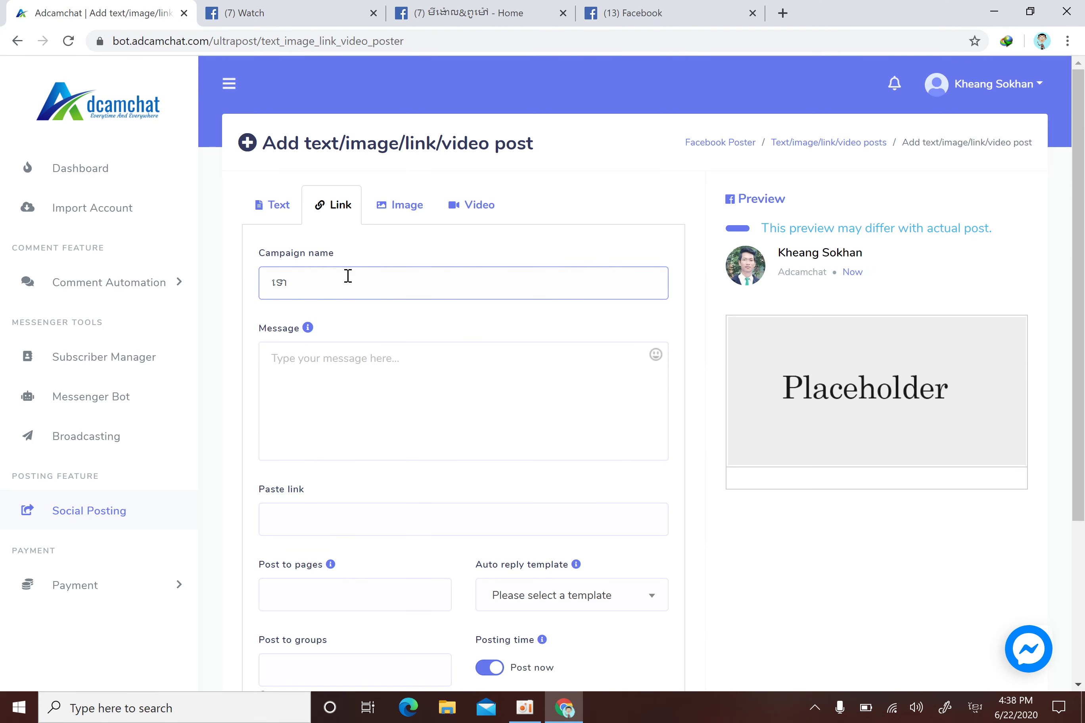
text(Test)
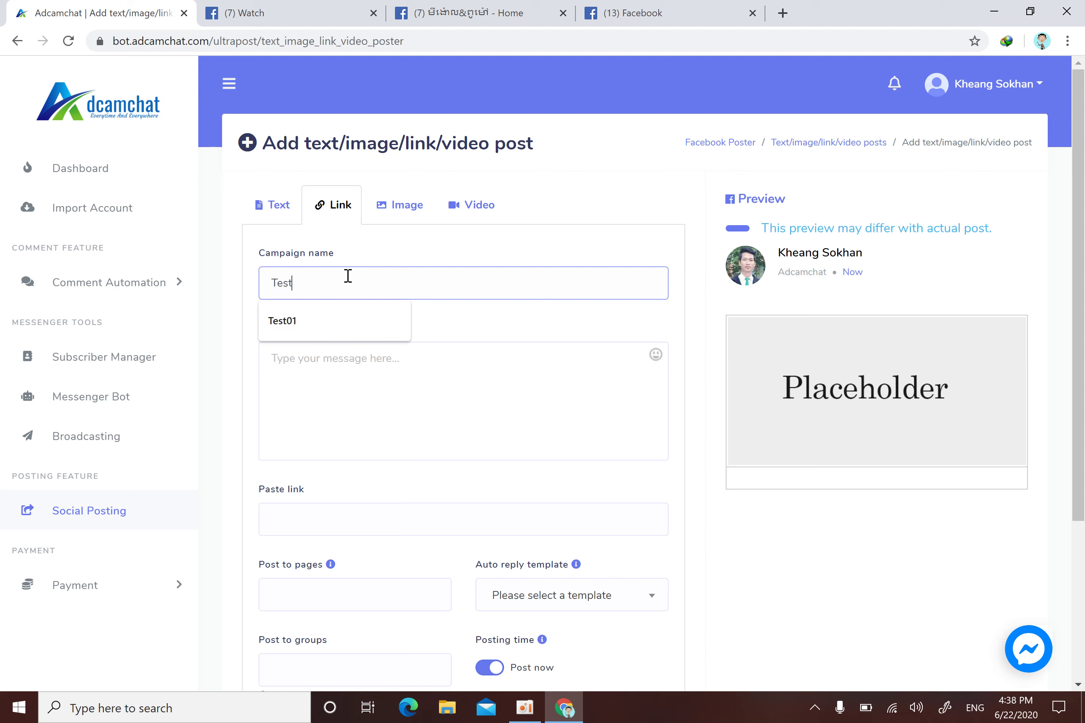
- Enter the message Tos and paste the copied live video address as the post's link, loading its preview
click(468, 364)
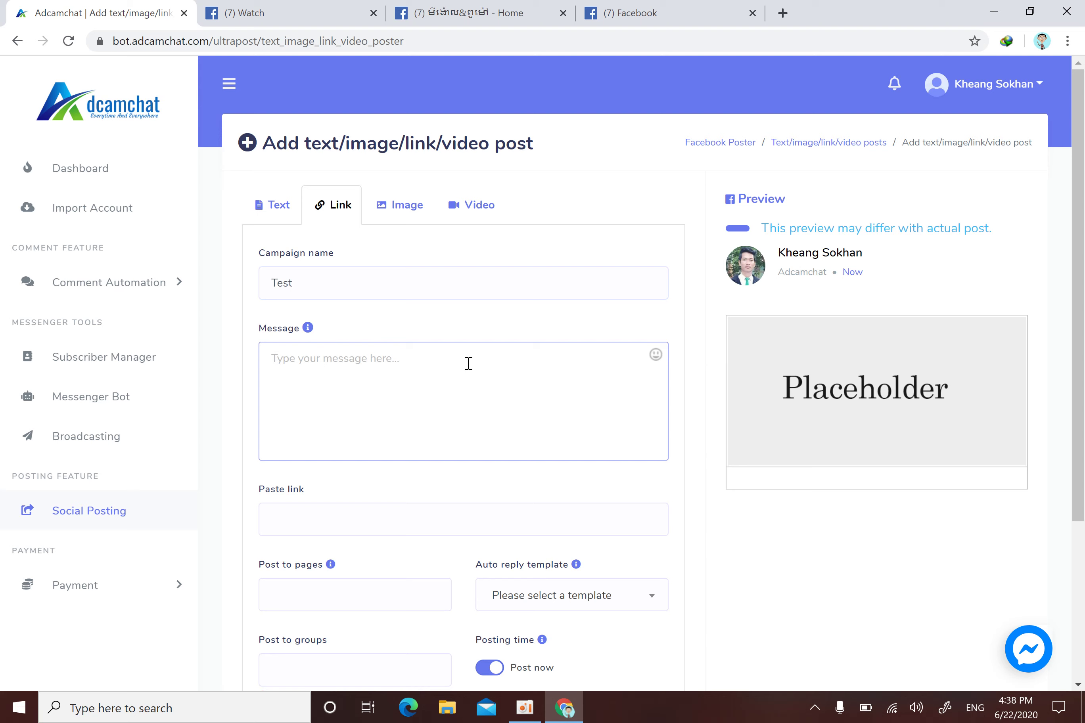
text(Tos)
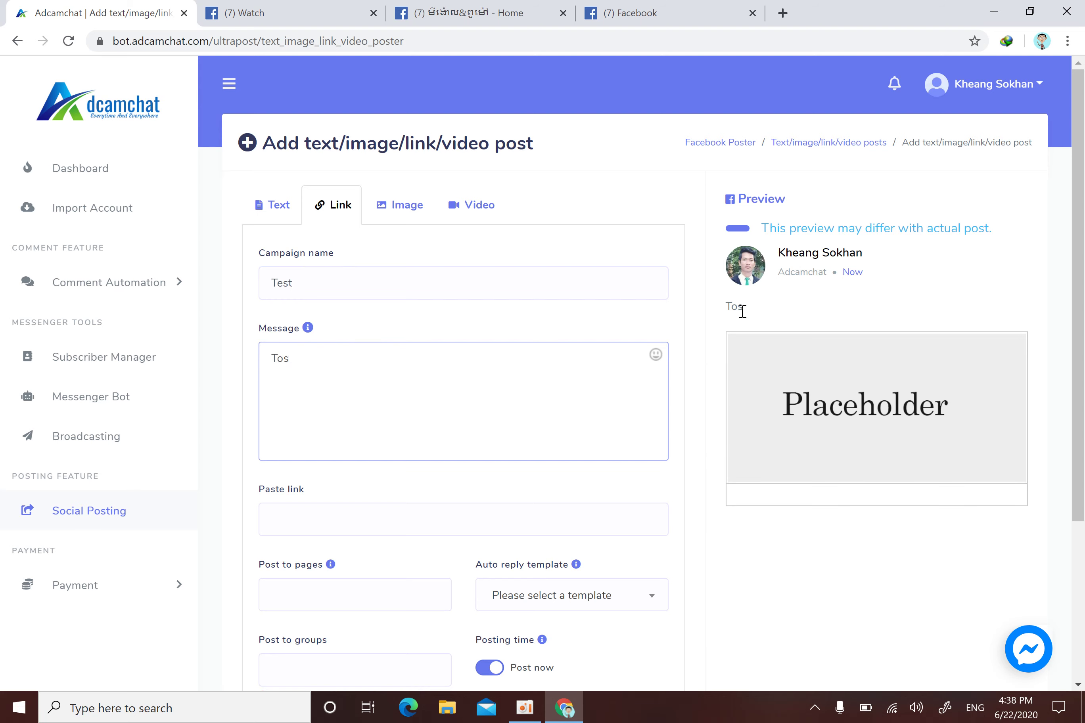
click(373, 522)
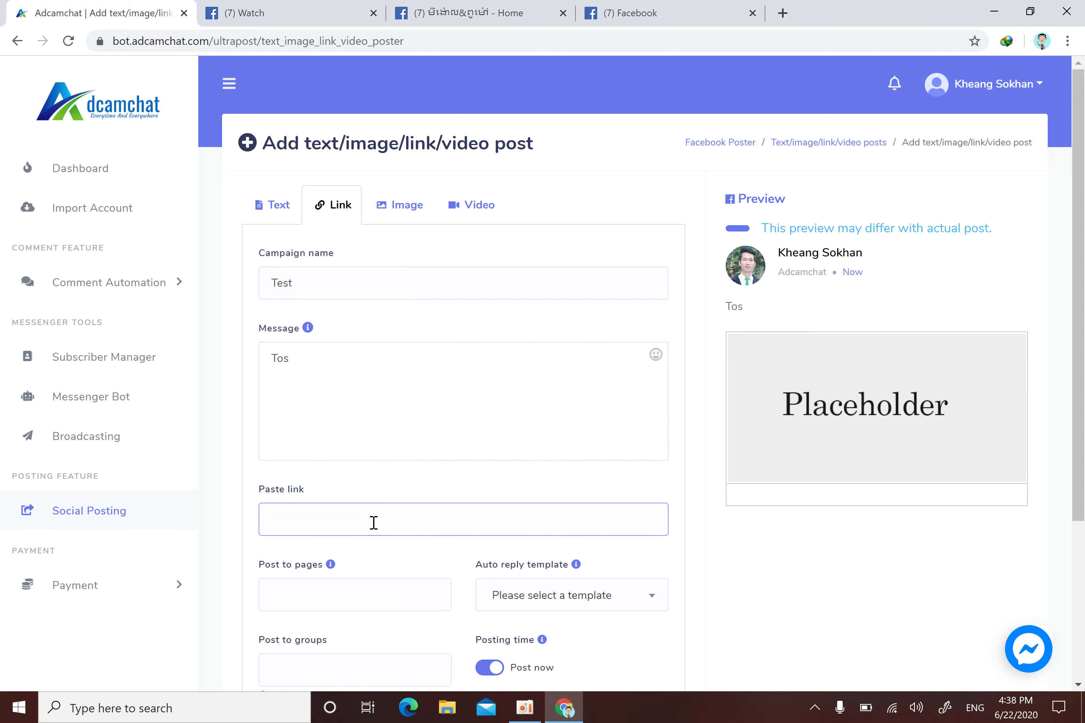
key(ctrl+v)
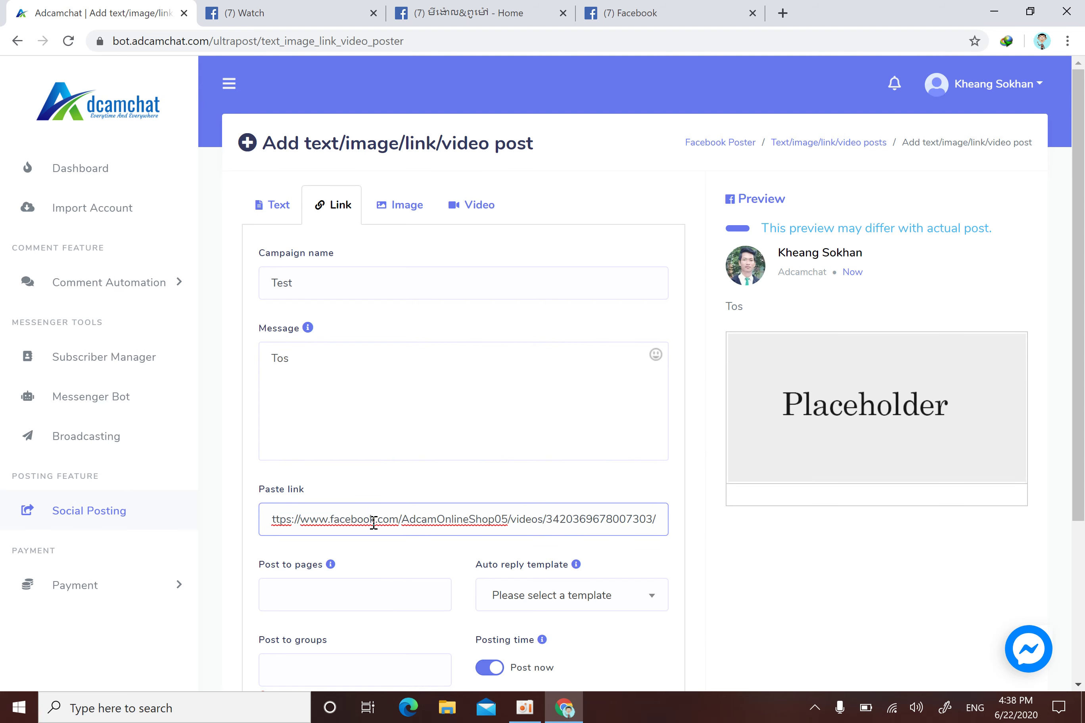
click(448, 570)
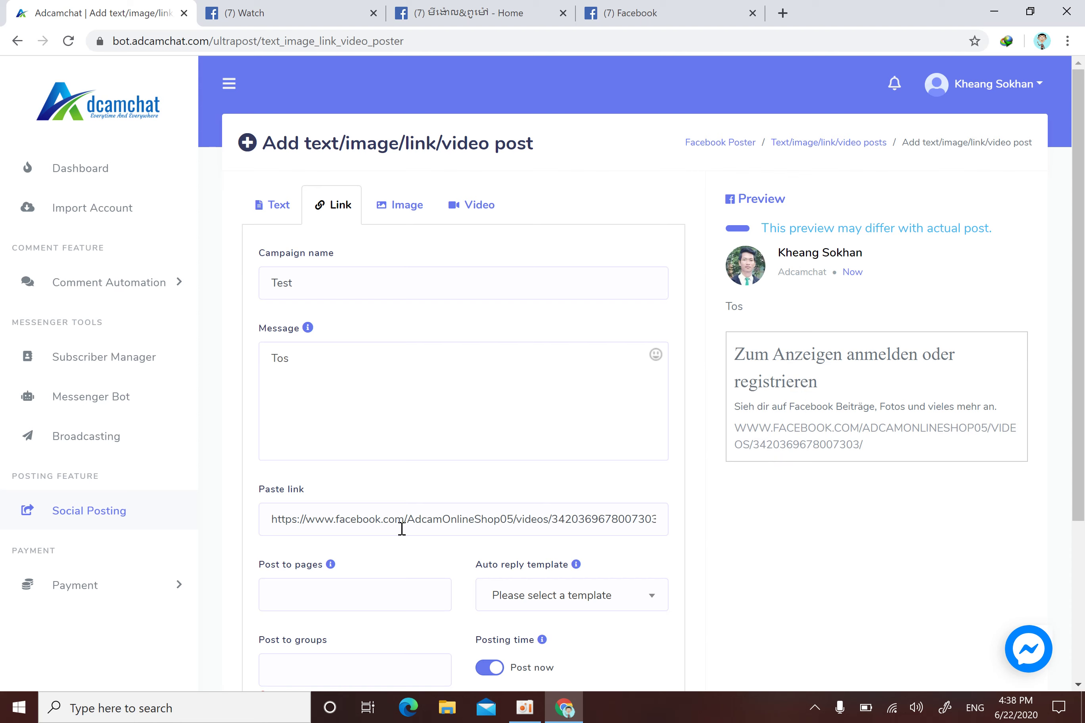
- Look through the list of Facebook pages the link post can be published to and the remaining form options
click(373, 609)
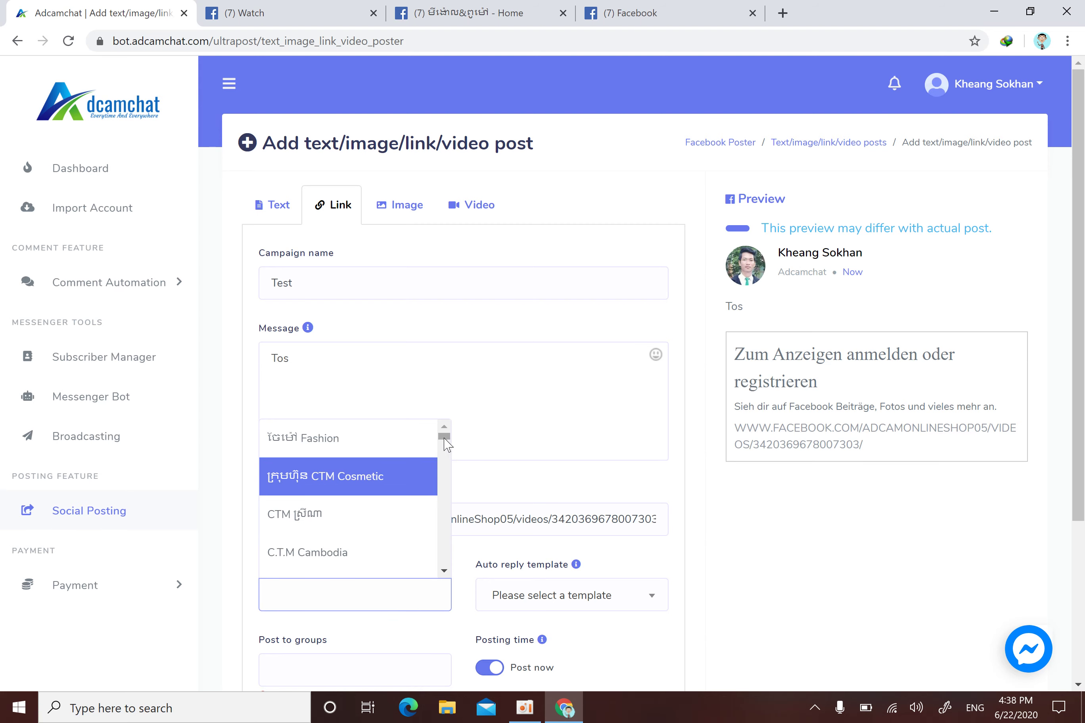
scroll(444, 575, down, 8)
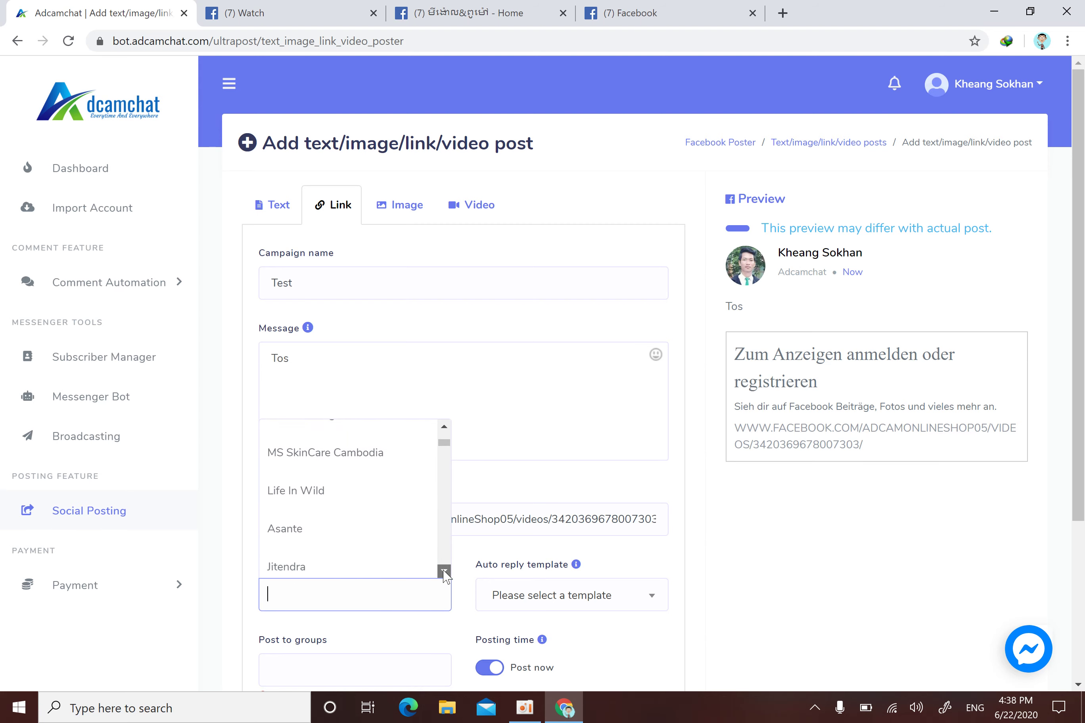
scroll(444, 575, down, 5)
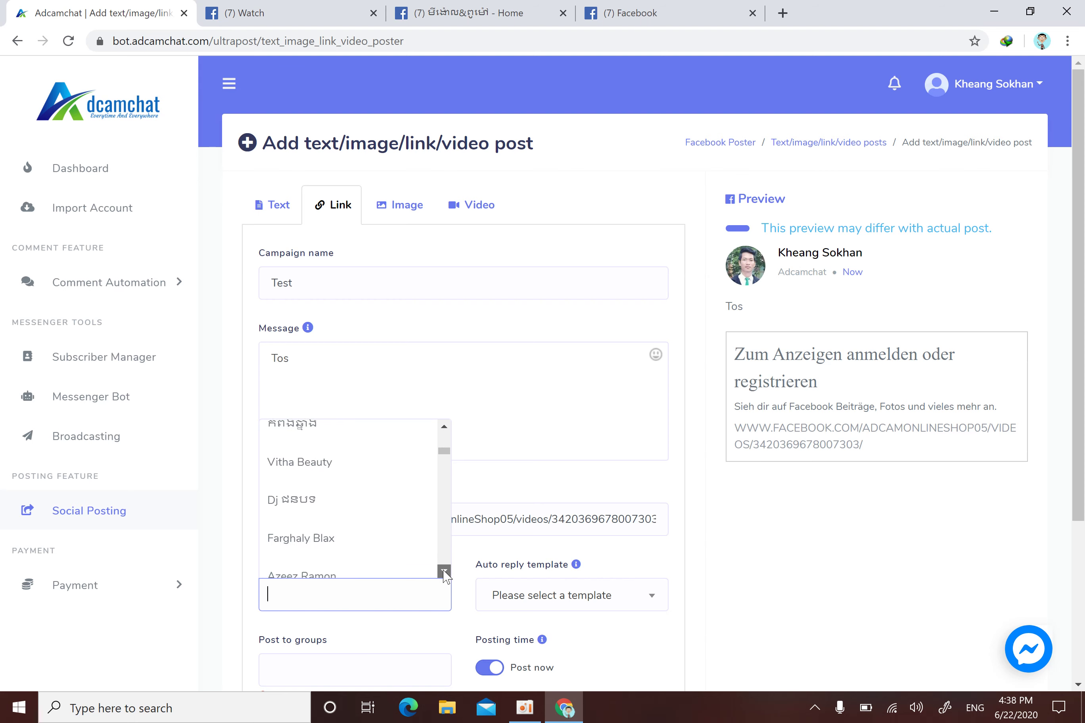
scroll(444, 575, down, 5)
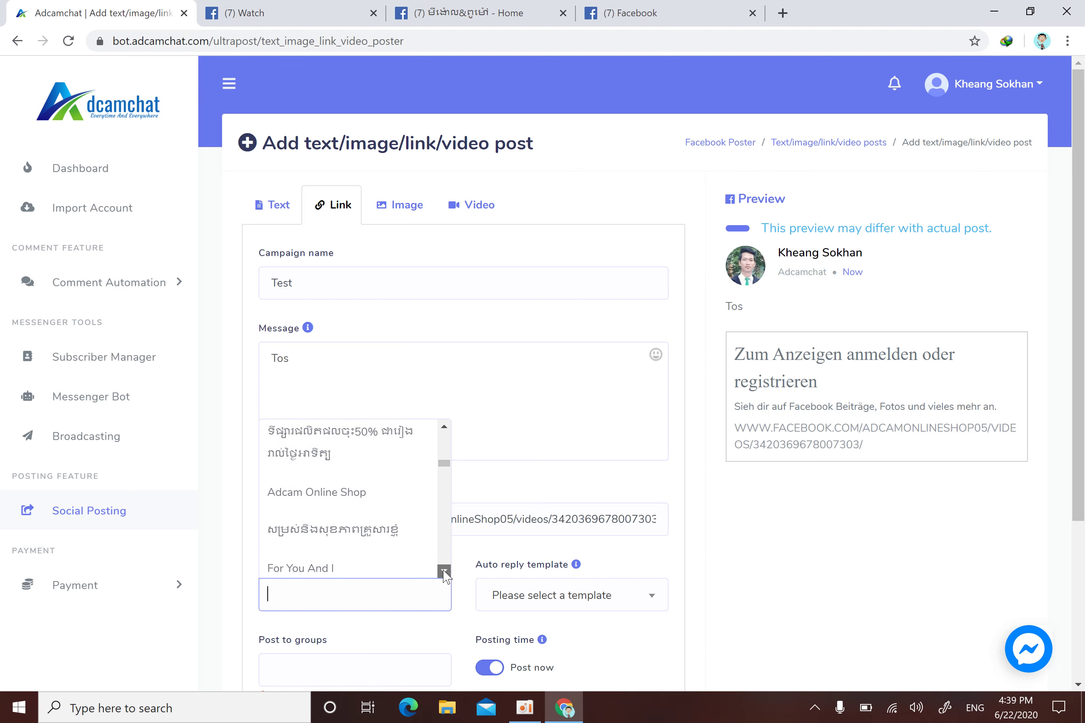
scroll(444, 576, down, 5)
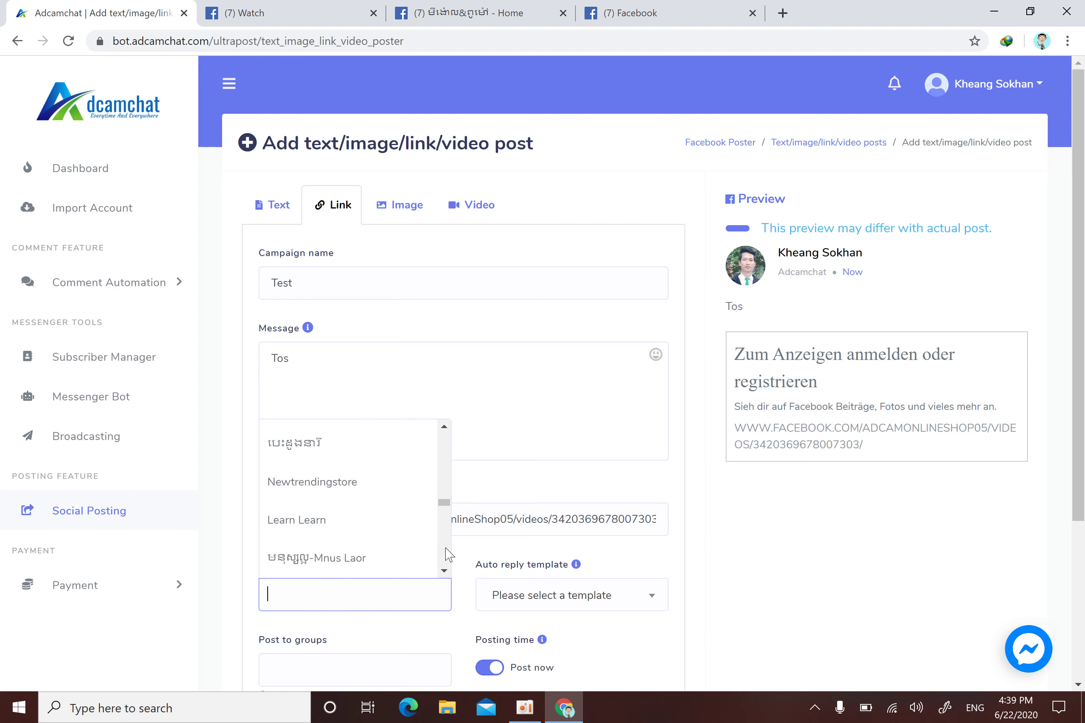
drag(445, 502, 445, 488)
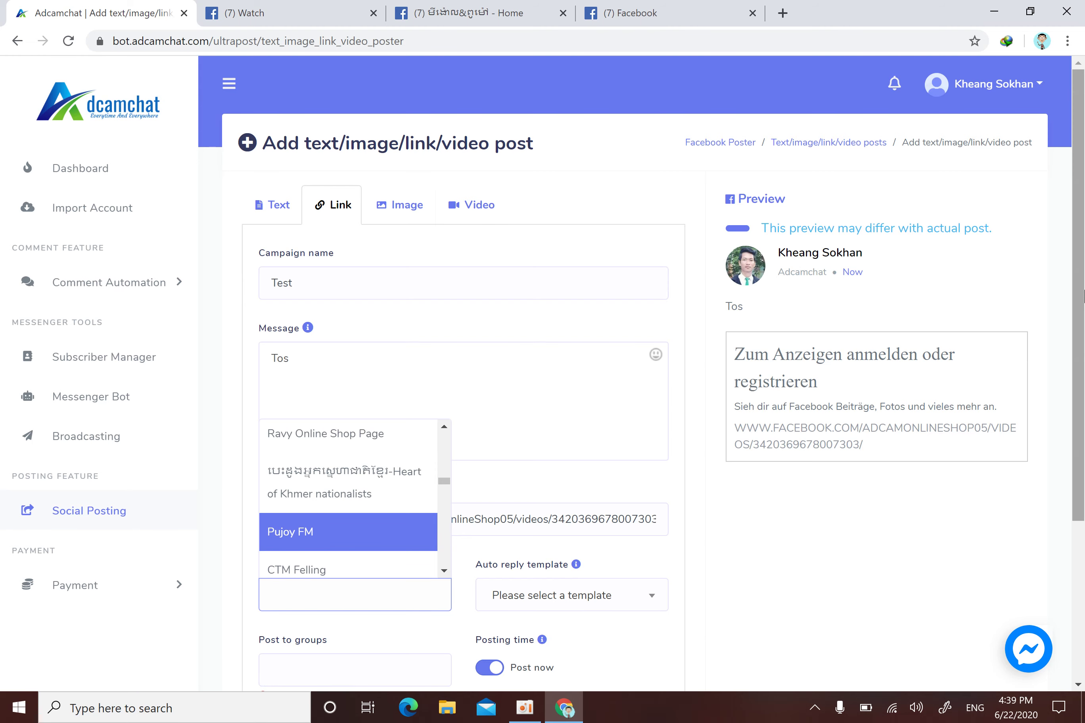
drag(1082, 295, 1083, 452)
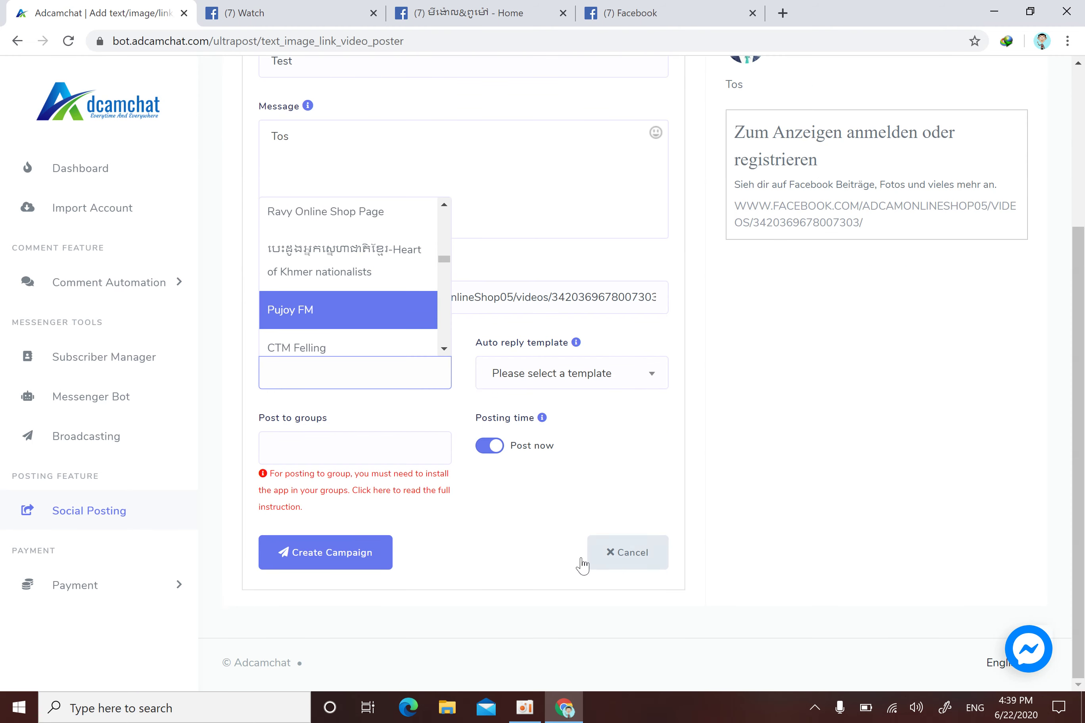